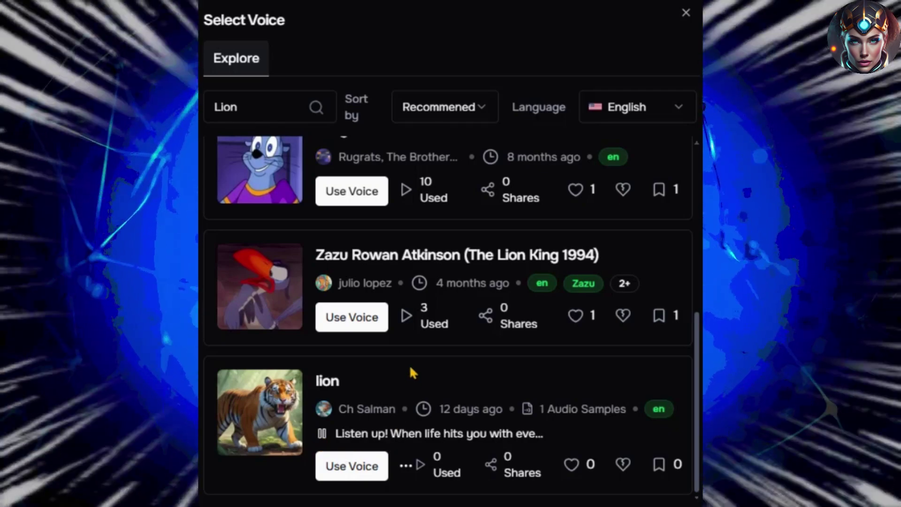
pyautogui.scroll(3, 320, 282)
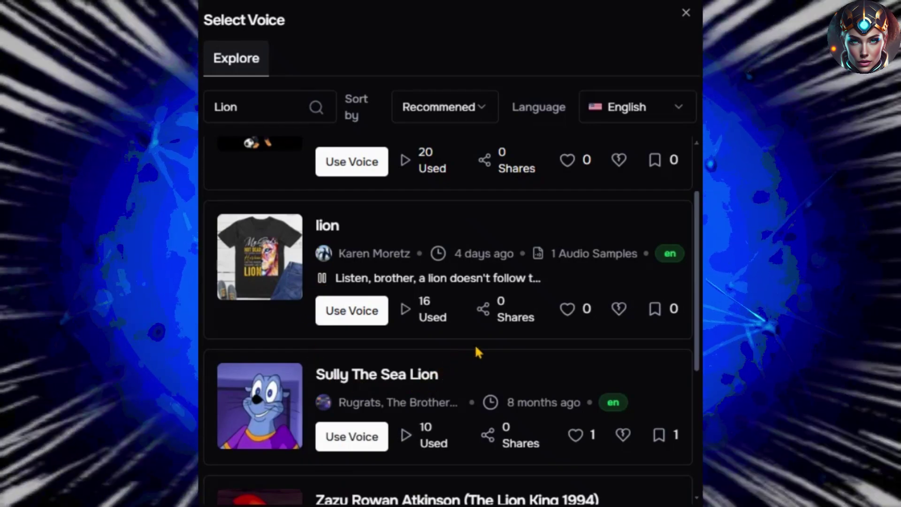
pyautogui.scroll(1, 479, 282)
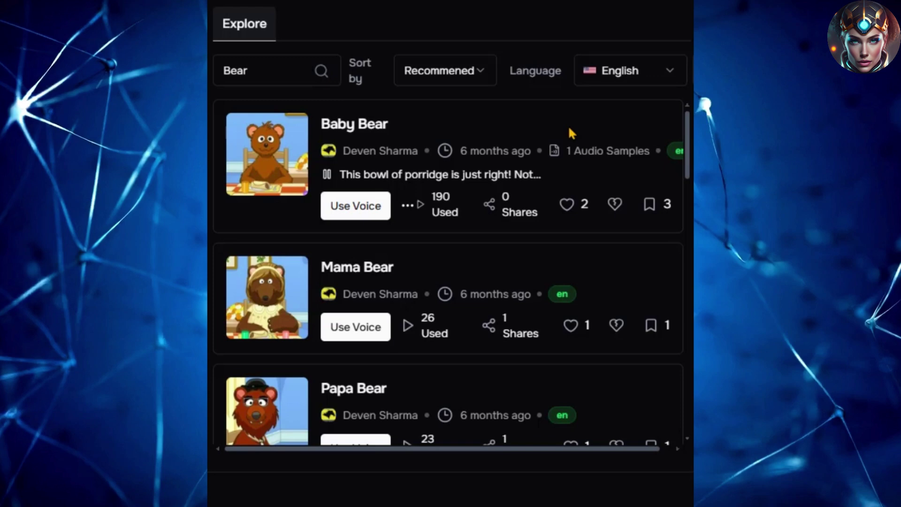
pyautogui.scroll(-5, 479, 285)
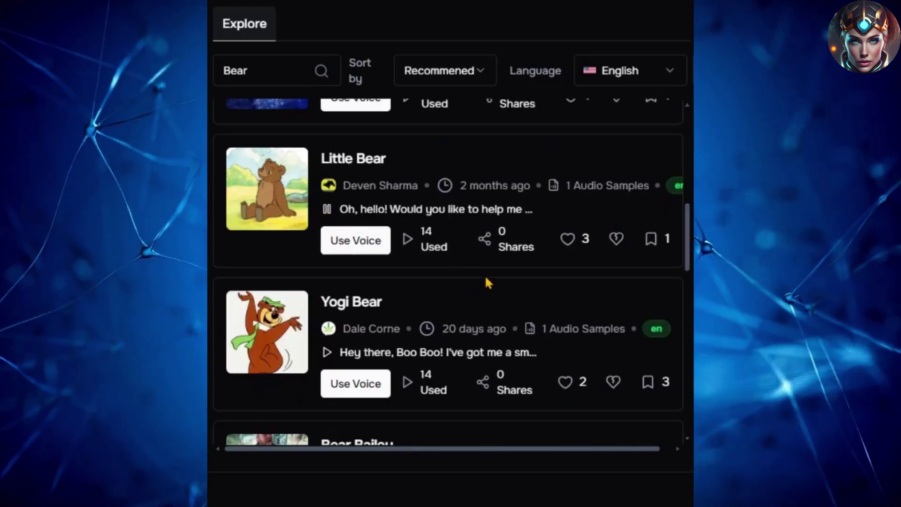
# - Play the Yogi Bear voice sample from the search results
pyautogui.click(327, 352)
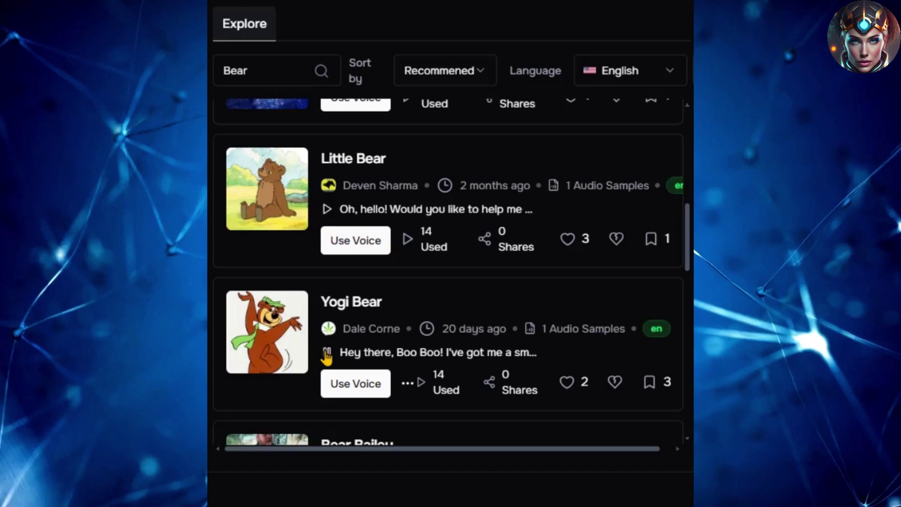
pyautogui.scroll(-2, 495, 314)
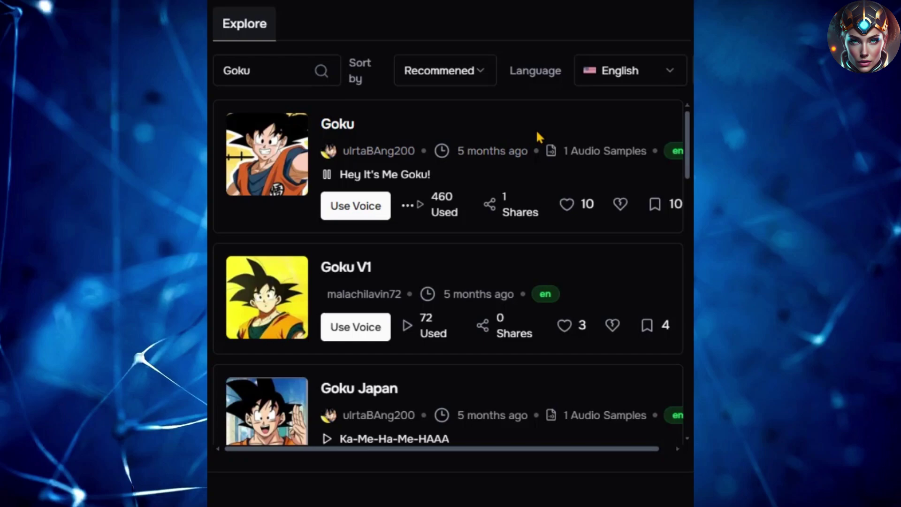
pyautogui.scroll(-3, 536, 130)
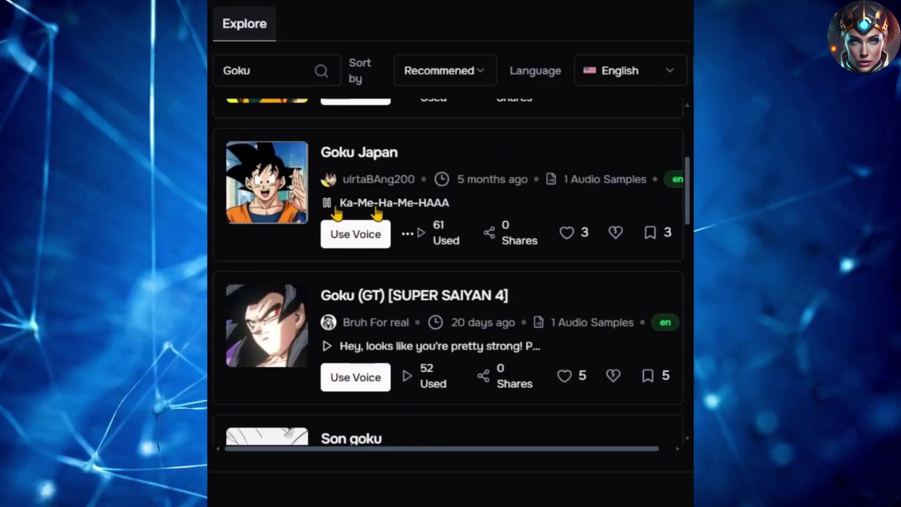
# - Play the Goku Japan, second SpongeBob and Robert Downey Jr voice samples
pyautogui.click(327, 203)
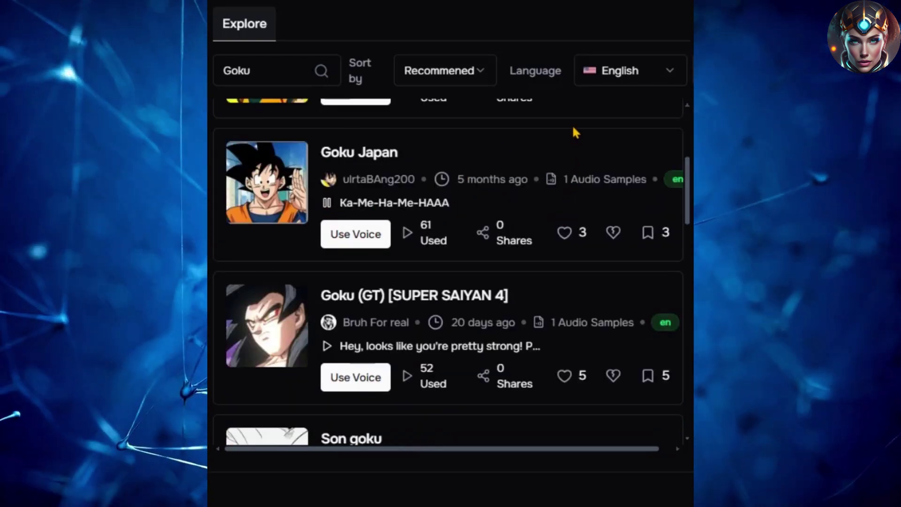
pyautogui.scroll(-2, 572, 132)
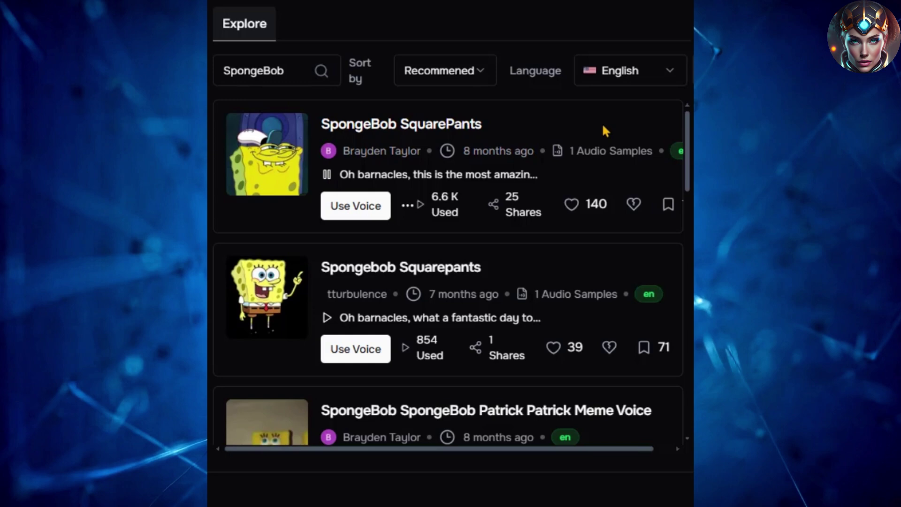
pyautogui.click(615, 261)
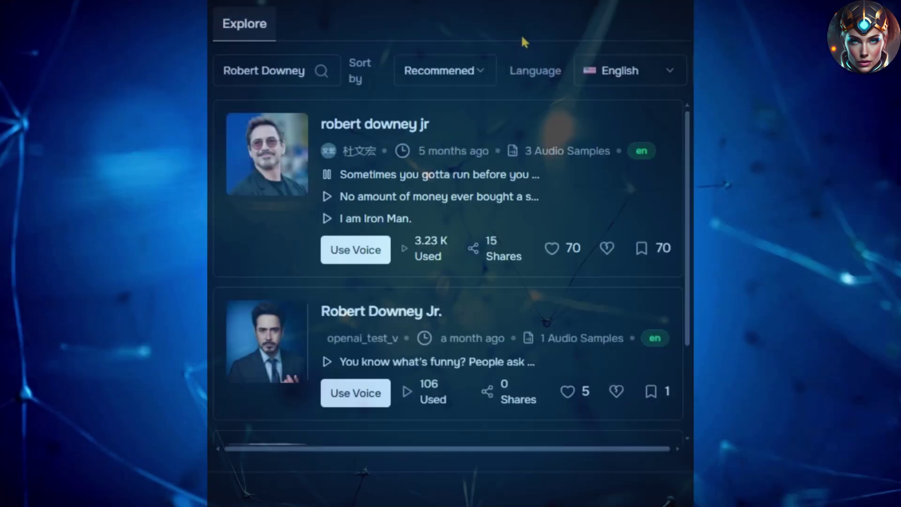
pyautogui.click(329, 174)
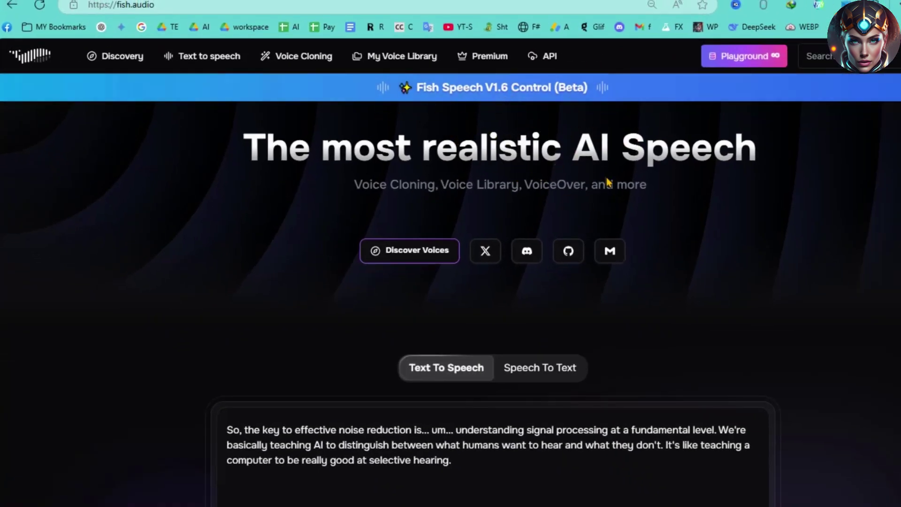
pyautogui.scroll(-3, 835, 324)
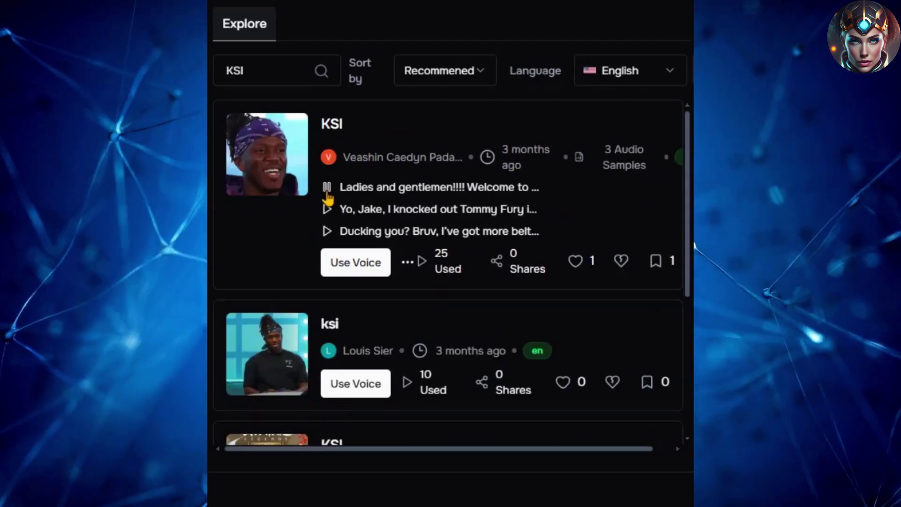
# - Play the KSI, Tyler 'Ninja' Blevins and Donald J. Trump (Noise reduction) voice samples
pyautogui.click(327, 189)
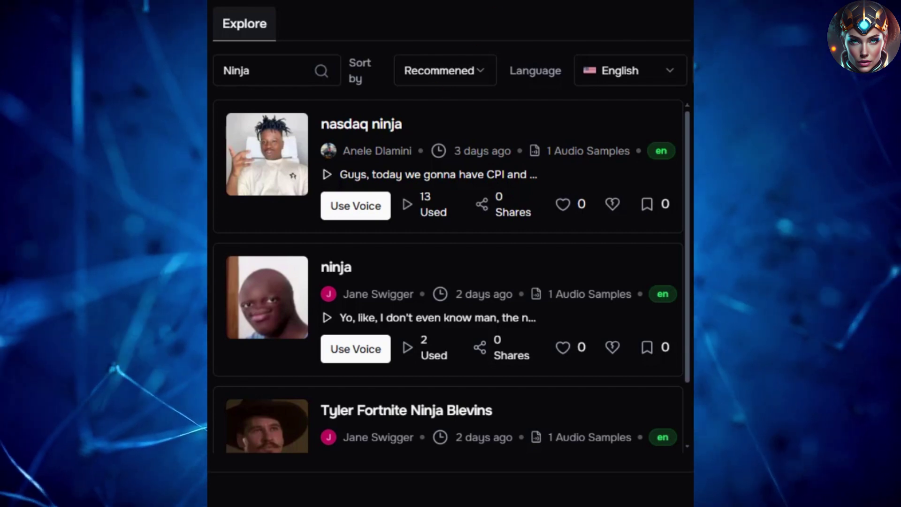
pyautogui.scroll(-1, 312, 420)
pyautogui.click(327, 384)
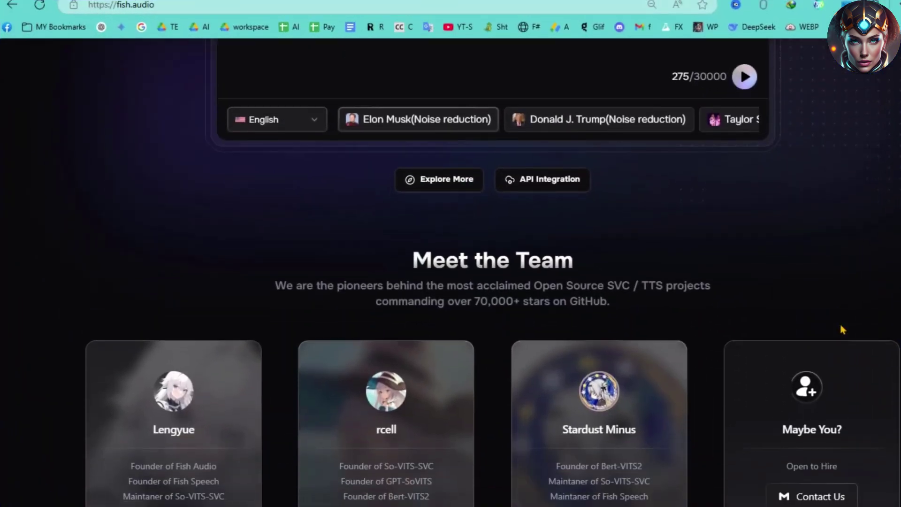
pyautogui.scroll(-3, 840, 322)
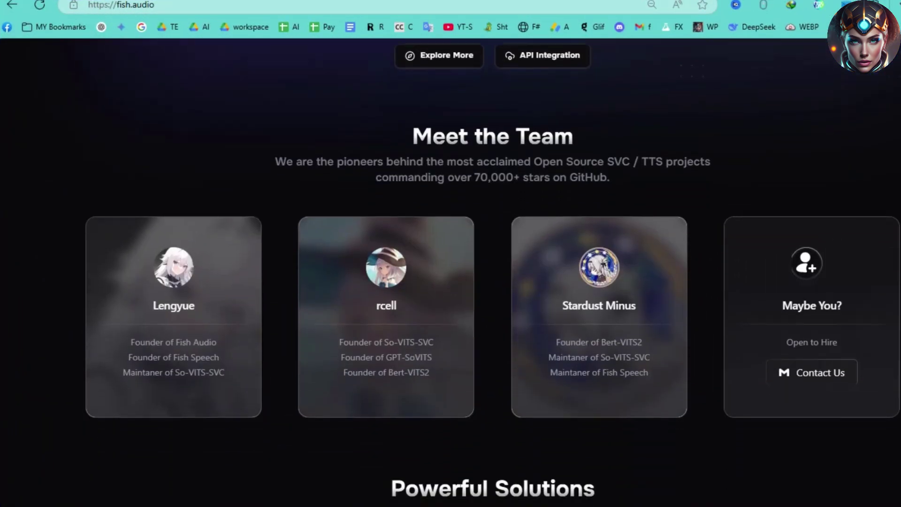
pyautogui.scroll(-4, 451, 282)
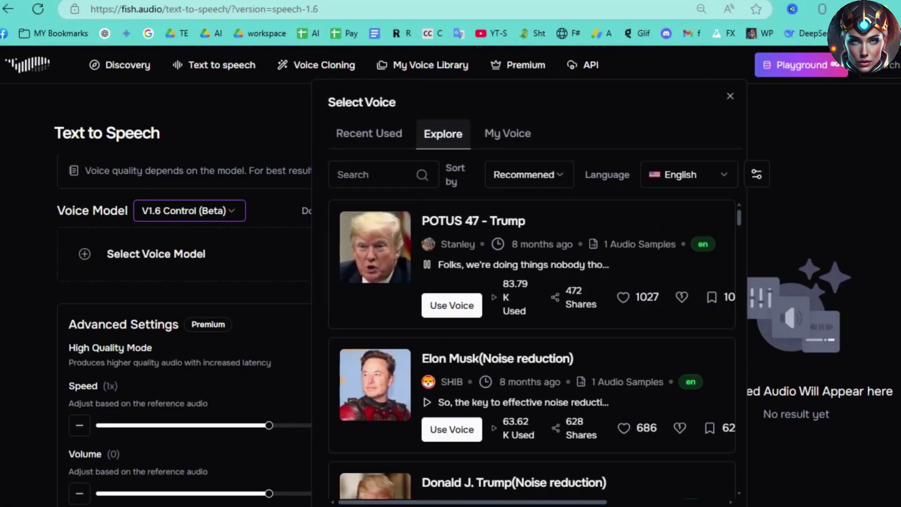
pyautogui.scroll(-3, 528, 352)
pyautogui.click(427, 321)
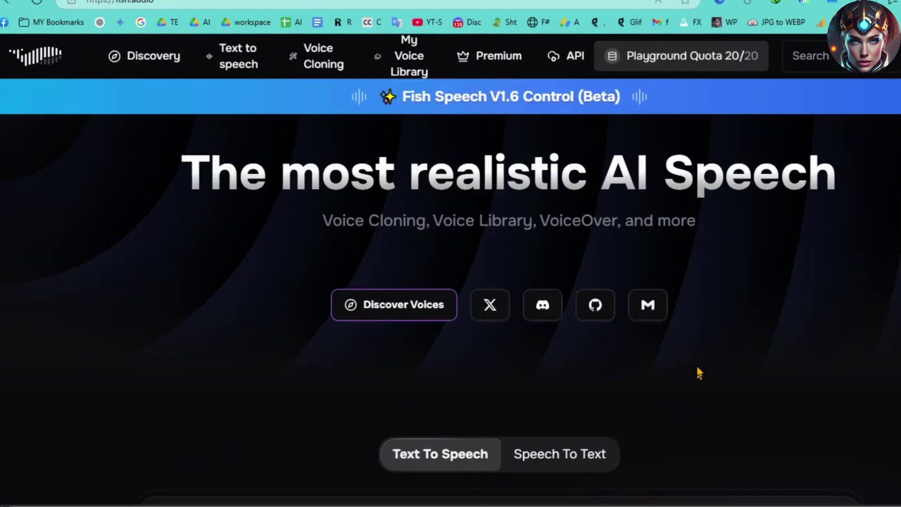
pyautogui.scroll(-3, 699, 373)
pyautogui.scroll(-3, 699, 373)
pyautogui.scroll(-2, 699, 373)
pyautogui.scroll(-4, 699, 374)
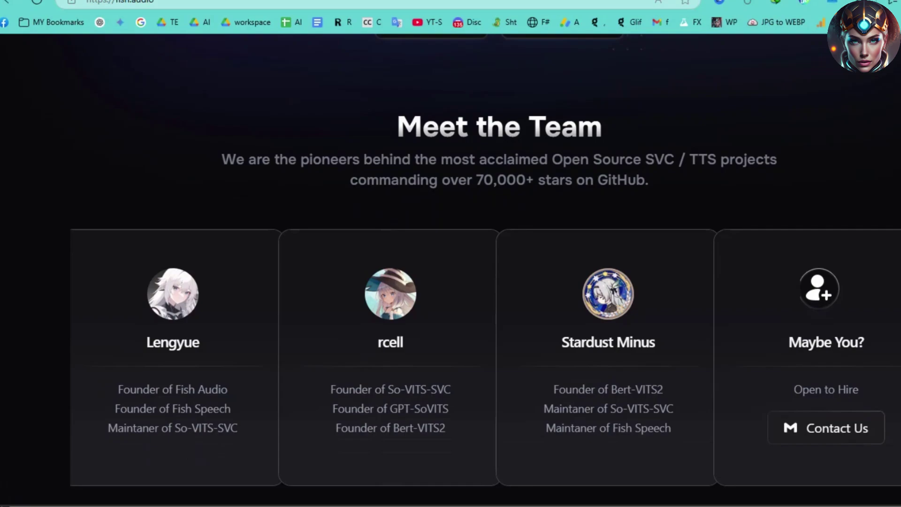
pyautogui.scroll(-5, 483, 120)
pyautogui.scroll(-3, 484, 120)
pyautogui.scroll(-2, 483, 121)
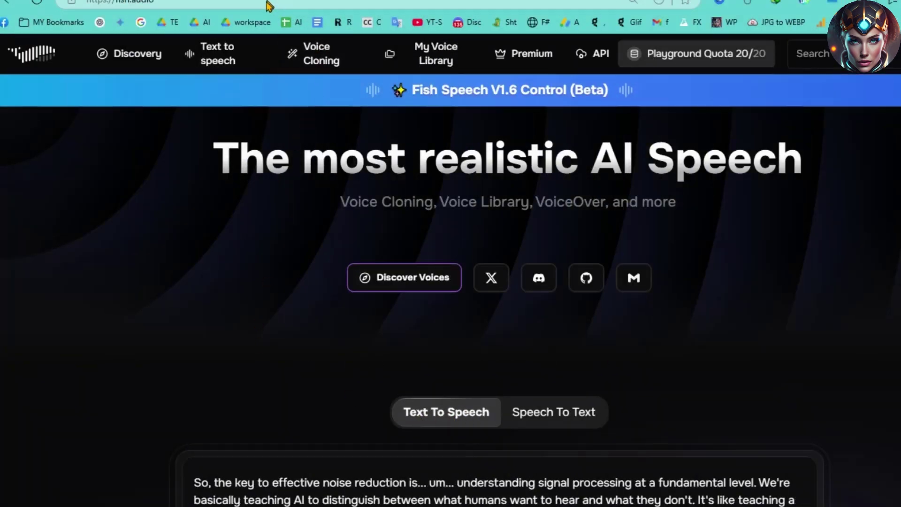
# - Open the Text to speech studio and highlight the Instant Speech and Advanced Audio Story titles and descriptions
pyautogui.click(224, 56)
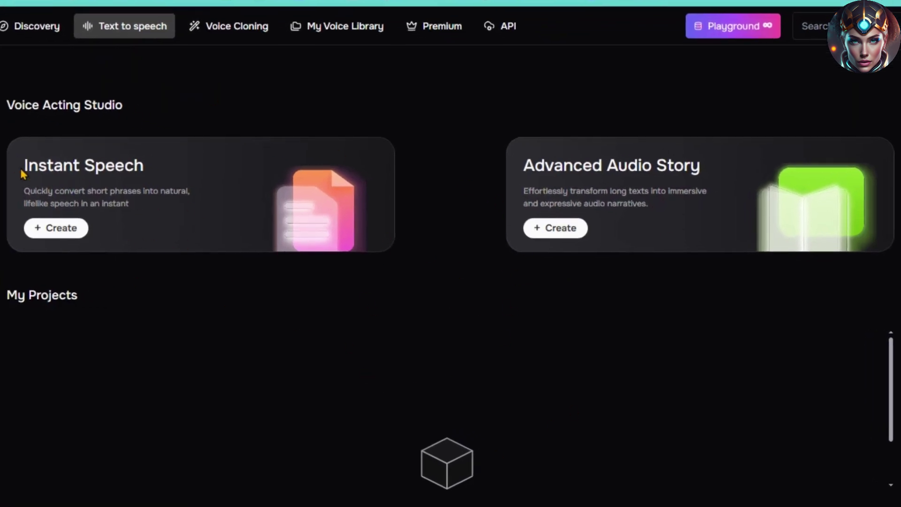
pyautogui.moveTo(24, 175); pyautogui.dragTo(195, 173)
pyautogui.moveTo(24, 191); pyautogui.dragTo(152, 202)
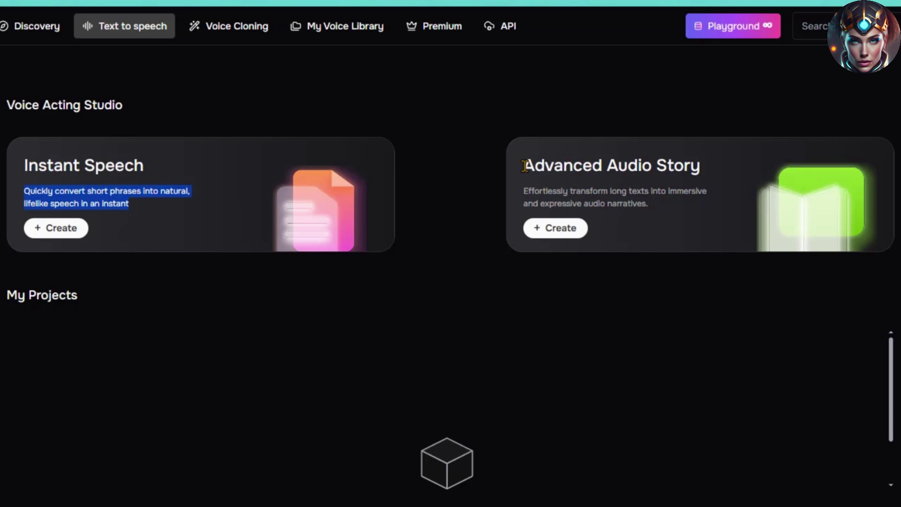
pyautogui.moveTo(525, 165); pyautogui.dragTo(726, 171)
pyautogui.click(23, 176)
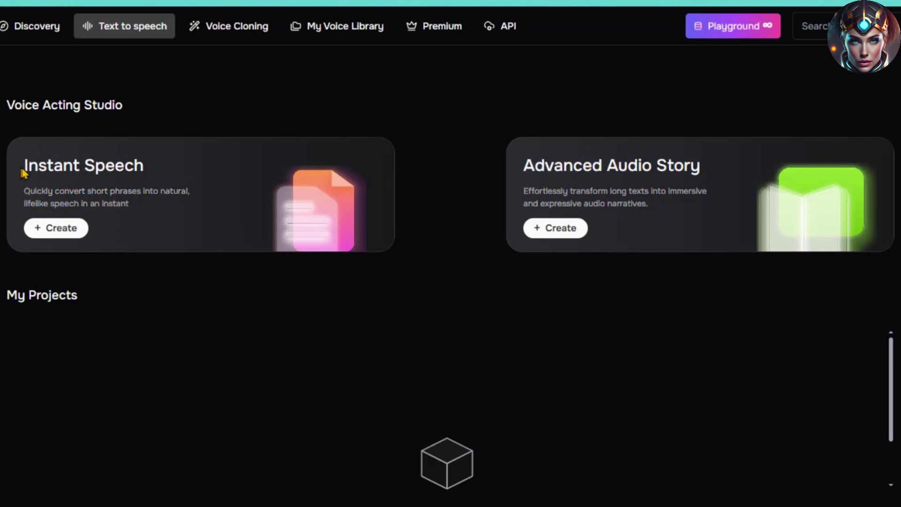
pyautogui.moveTo(23, 175); pyautogui.dragTo(155, 153)
pyautogui.click(24, 190)
pyautogui.moveTo(24, 191); pyautogui.dragTo(151, 202)
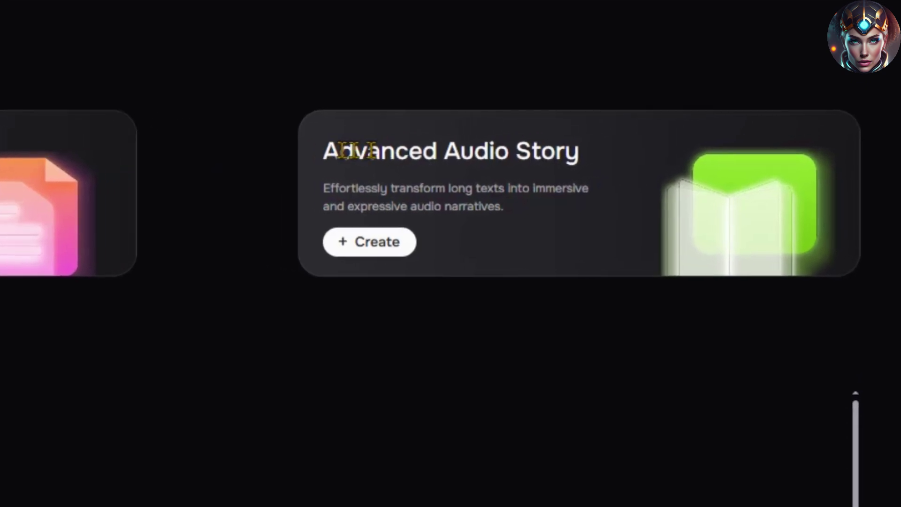
pyautogui.moveTo(384, 155); pyautogui.dragTo(529, 144)
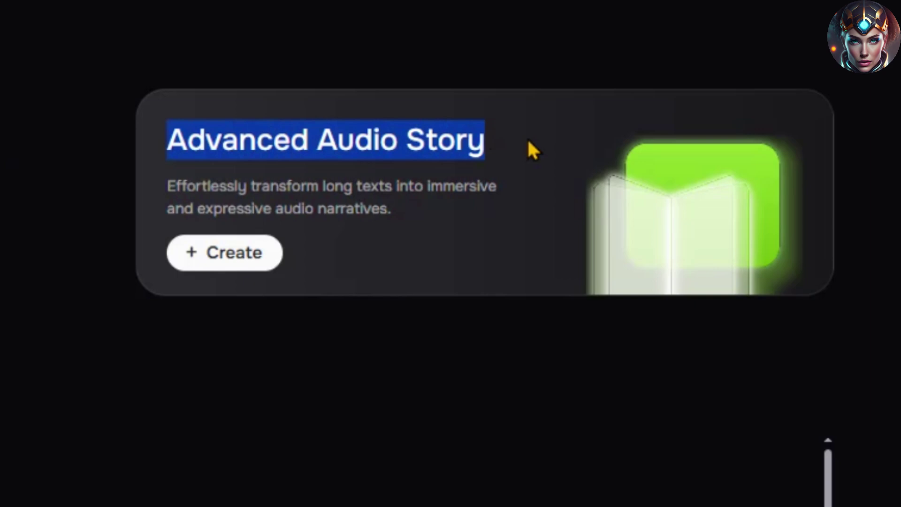
pyautogui.moveTo(557, 205); pyautogui.dragTo(595, 240)
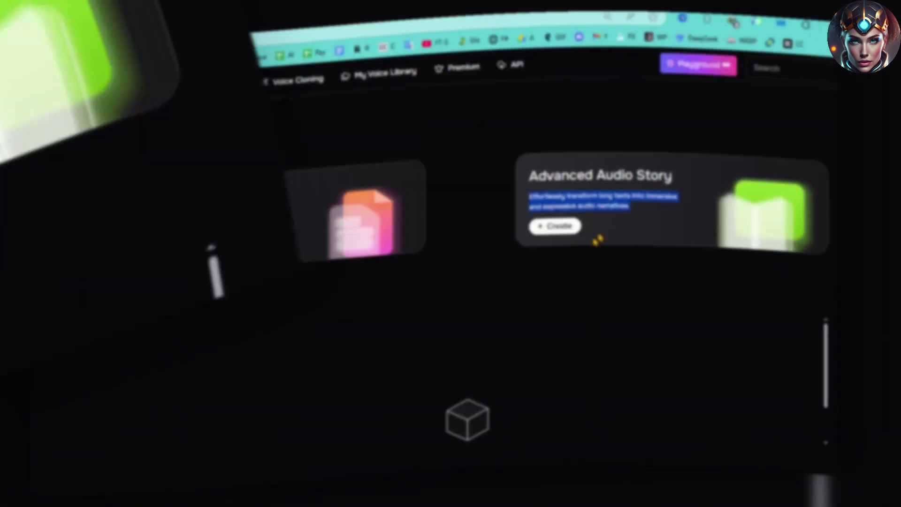
# - Start a new Advanced Audio Story project and select its name for renaming to 'long story'
pyautogui.click(592, 240)
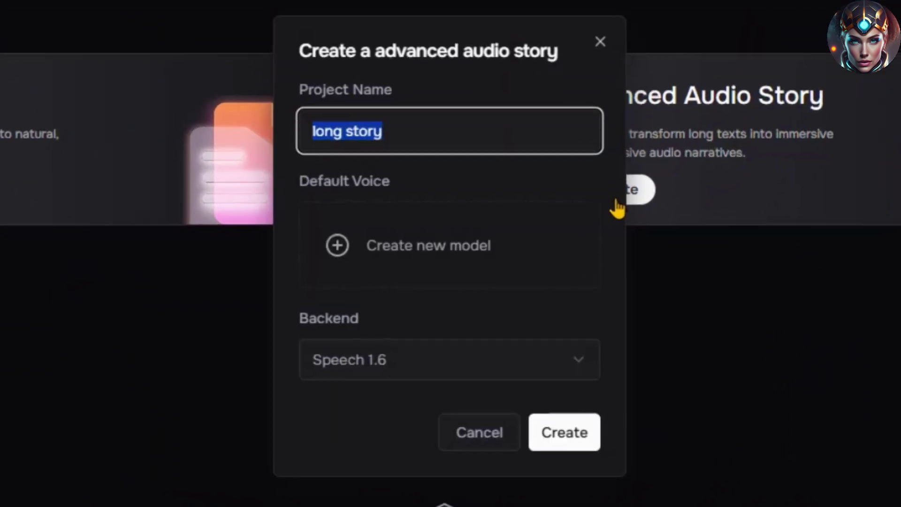
pyautogui.click(429, 125)
pyautogui.moveTo(429, 124); pyautogui.dragTo(250, 124)
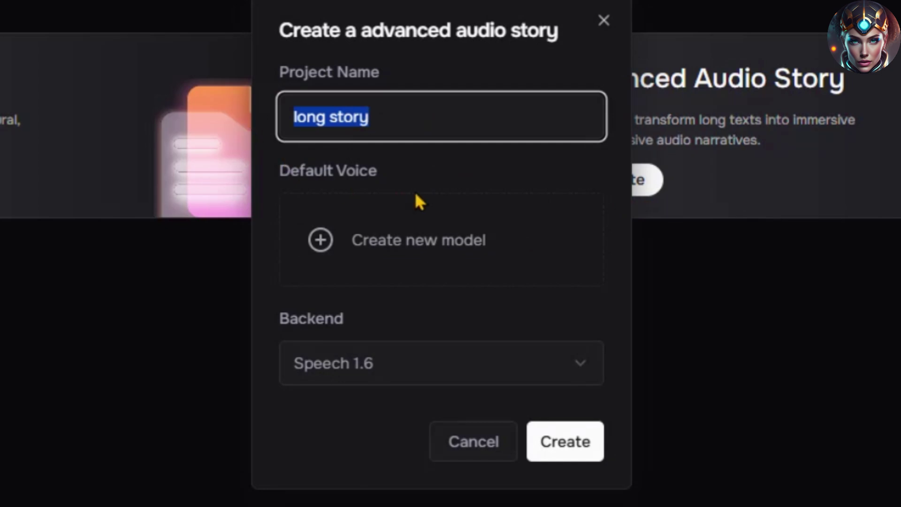
pyautogui.write('long story')
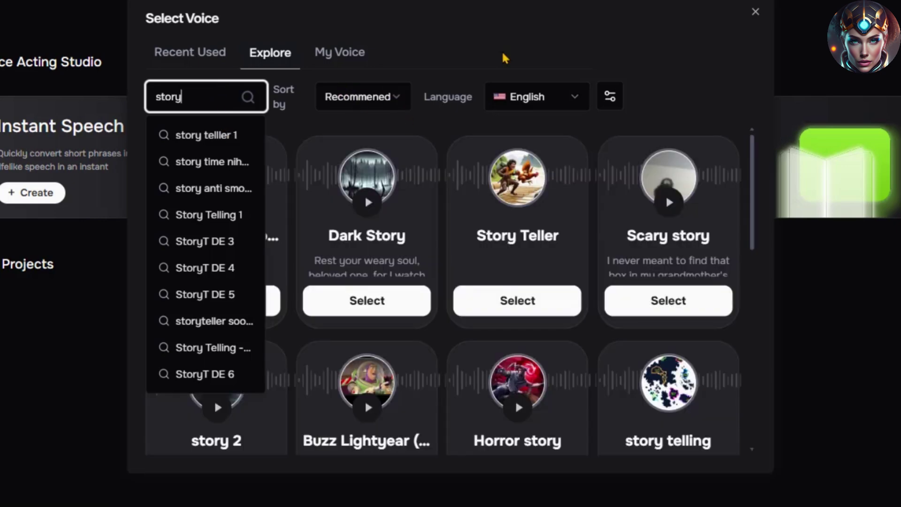
# - Preview the Woody, Dark Story, story 2, Horror story and Pro Narrator voices
pyautogui.click(502, 56)
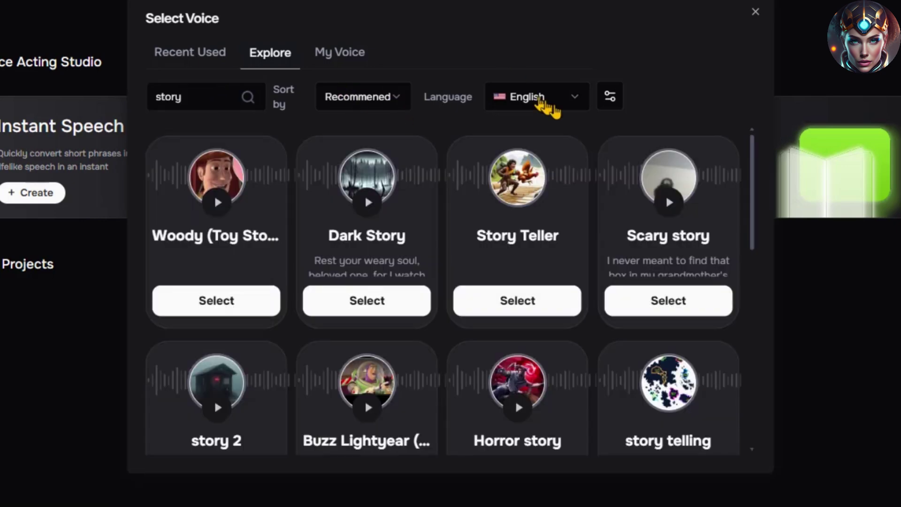
pyautogui.click(217, 192)
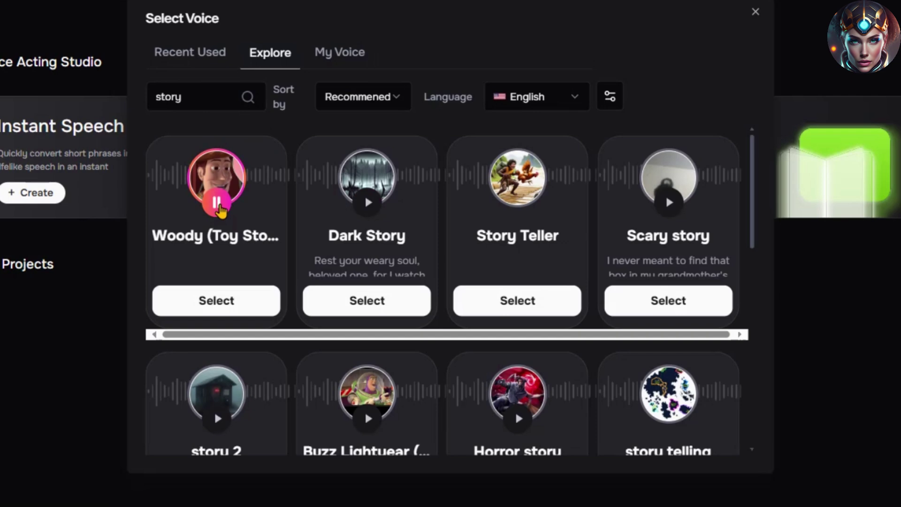
pyautogui.click(366, 205)
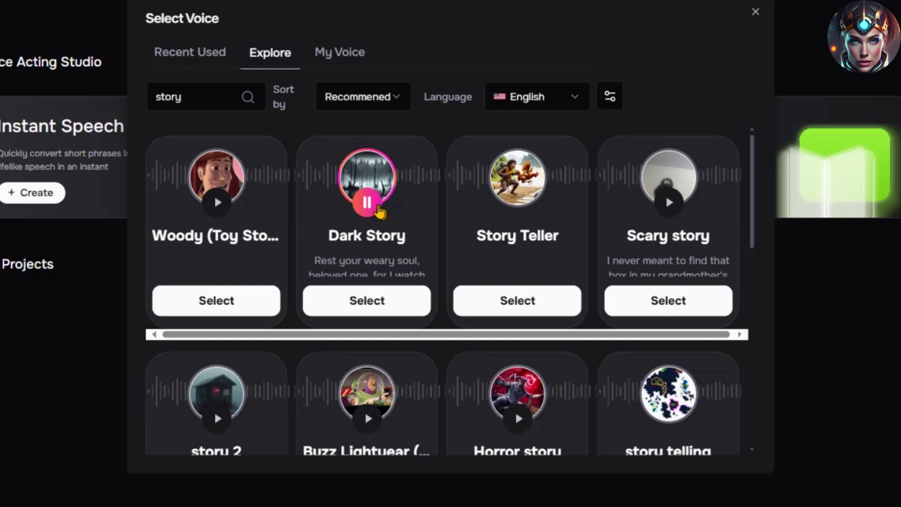
pyautogui.scroll(-2, 367, 198)
pyautogui.click(216, 274)
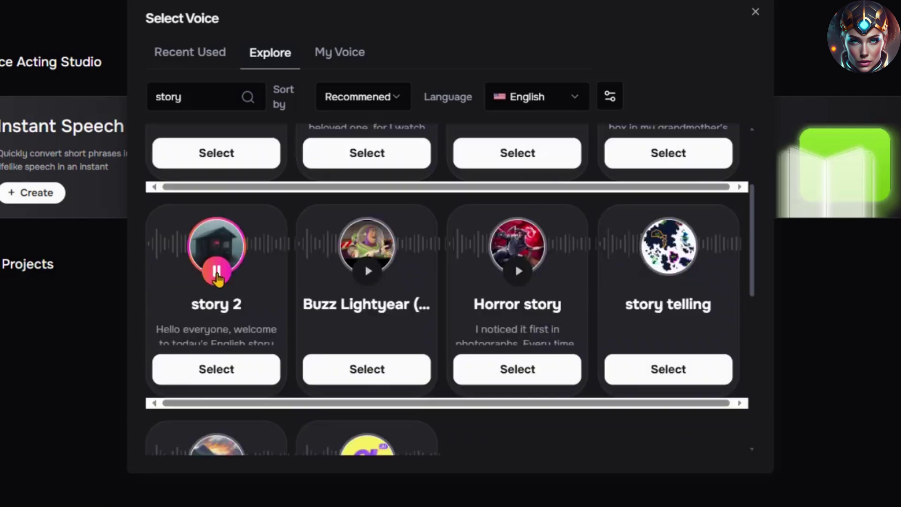
pyautogui.click(518, 271)
pyautogui.scroll(-2, 509, 328)
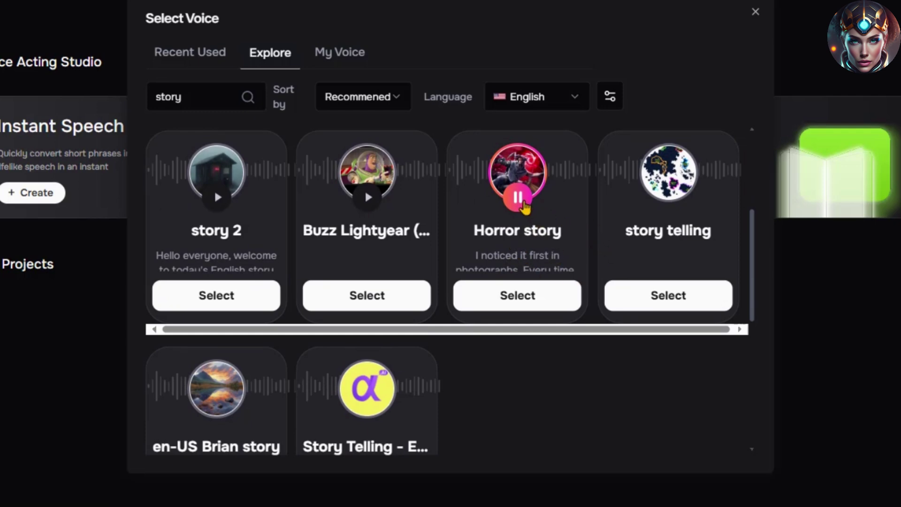
pyautogui.scroll(-3, 523, 205)
pyautogui.click(216, 196)
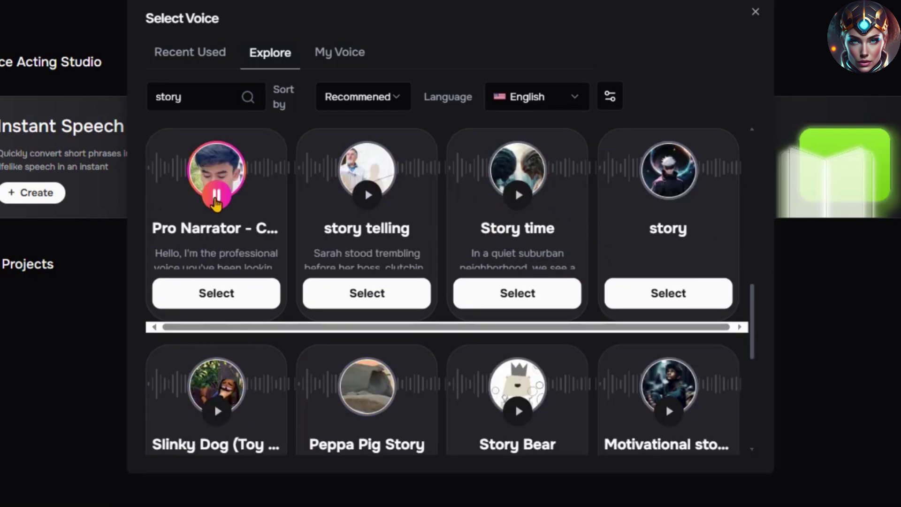
# - Preview the story telling, Story time, Slinky Dog and motivational voices
pyautogui.click(367, 196)
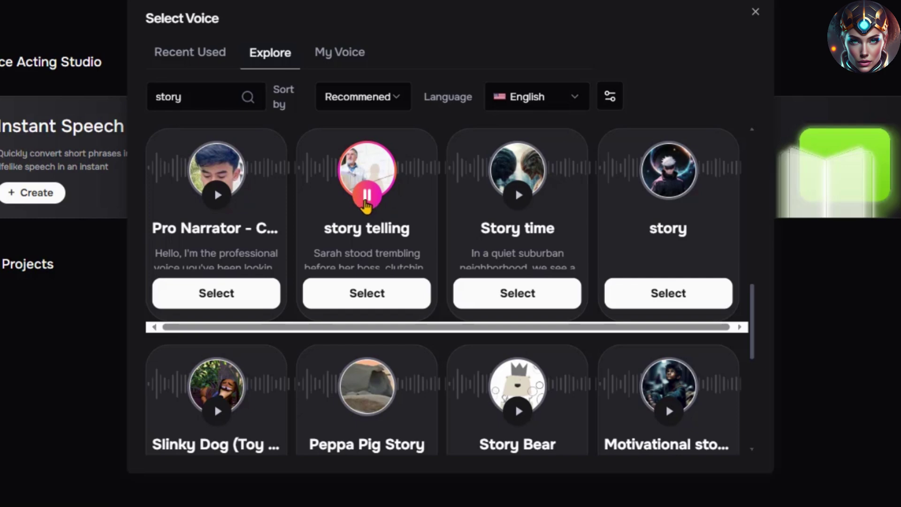
pyautogui.click(519, 197)
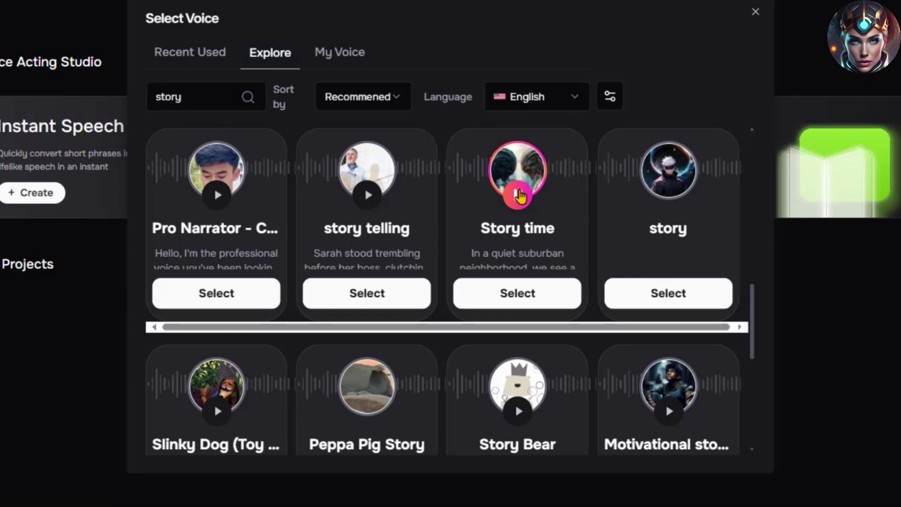
pyautogui.scroll(-2, 216, 268)
pyautogui.click(216, 266)
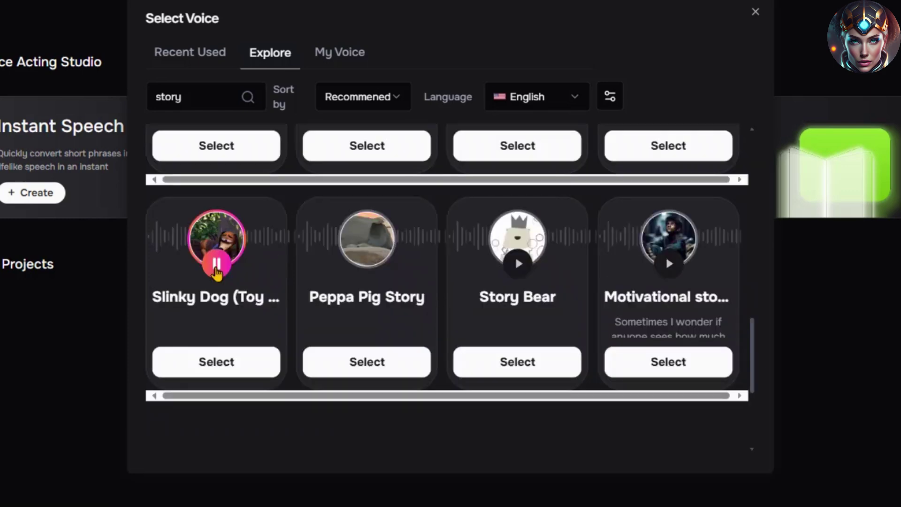
pyautogui.click(667, 265)
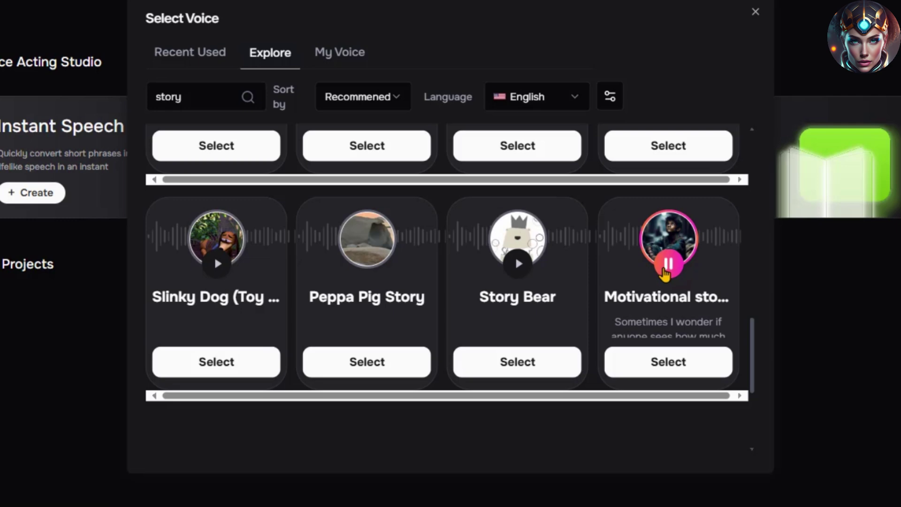
# - Try searches for sad and happy voices, then choose story telling as default voice
pyautogui.doubleClick(148, 106)
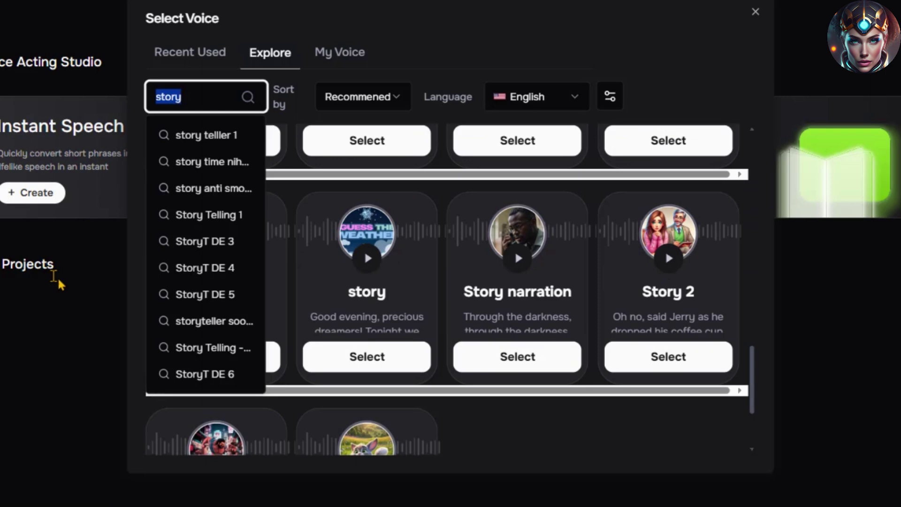
pyautogui.write('sad')
pyautogui.press('Return')
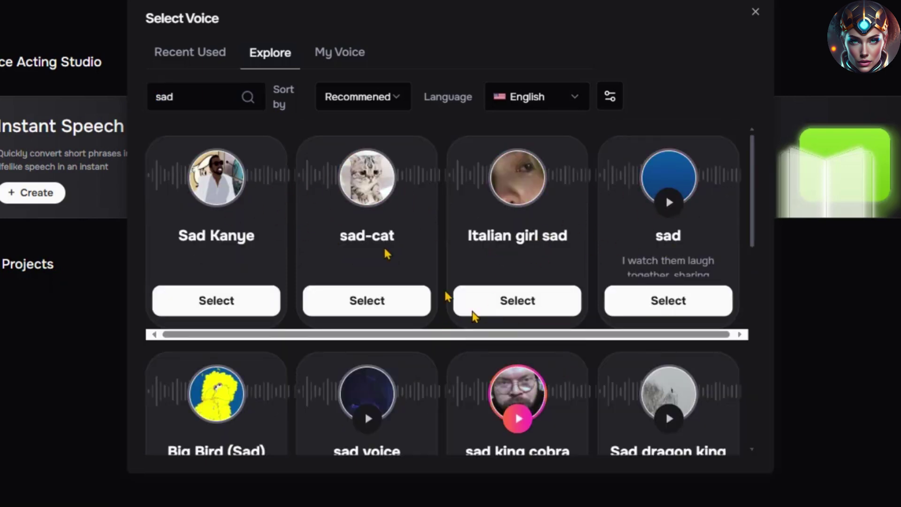
pyautogui.click(181, 98)
pyautogui.write('happ')
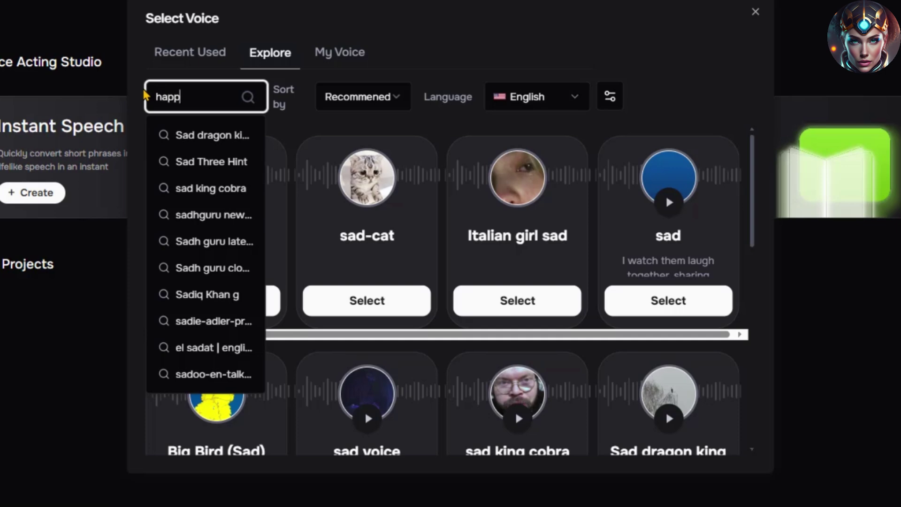
pyautogui.write('y')
pyautogui.press('Return')
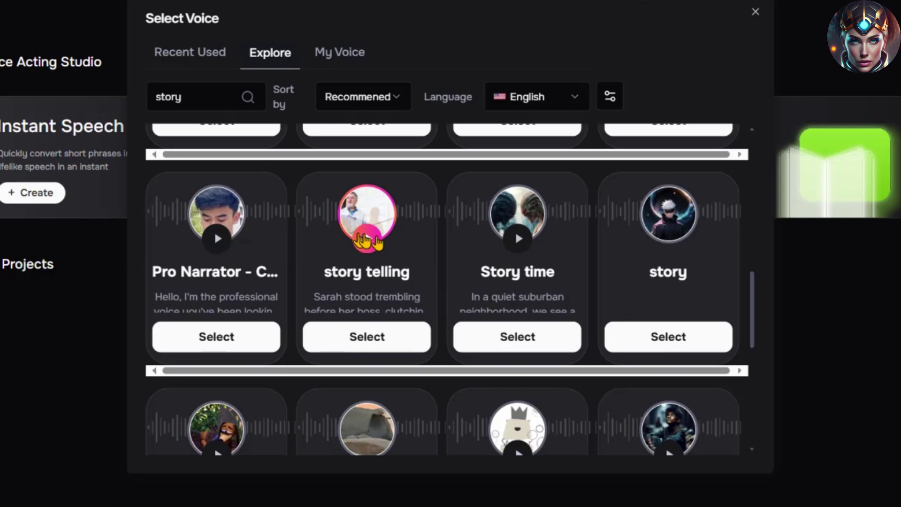
pyautogui.click(367, 337)
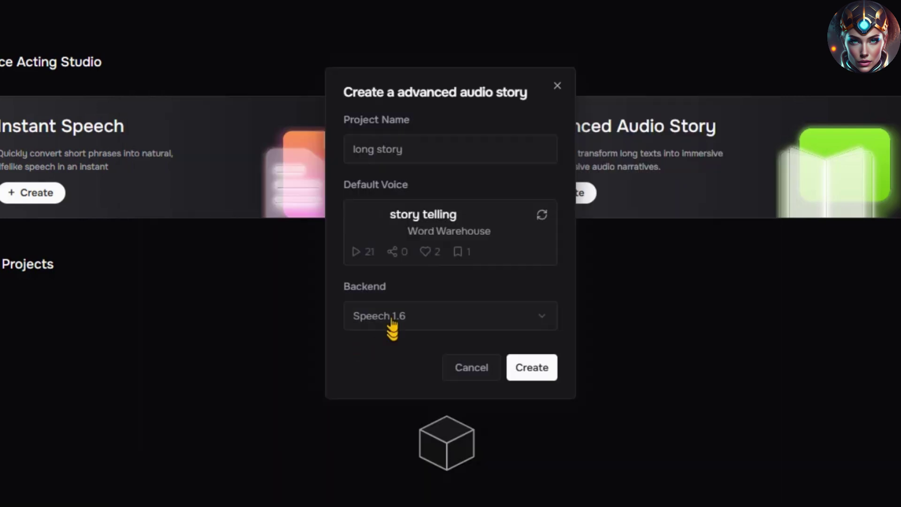
# - Keep Speech 1.6 as the backend and create the long story project
pyautogui.click(443, 324)
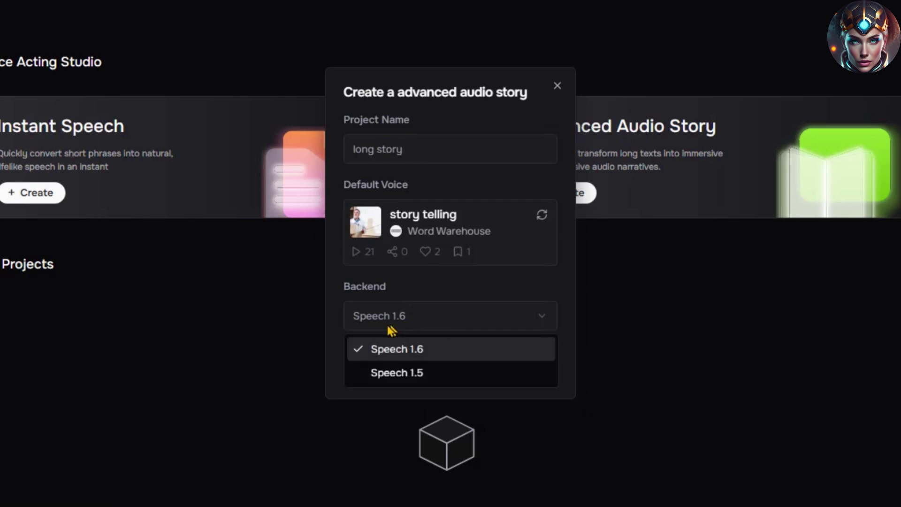
pyautogui.click(406, 352)
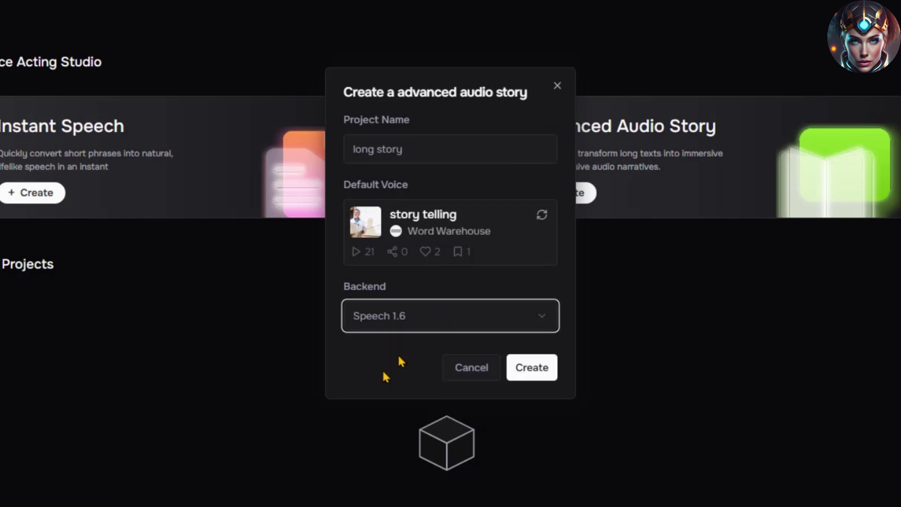
pyautogui.click(521, 373)
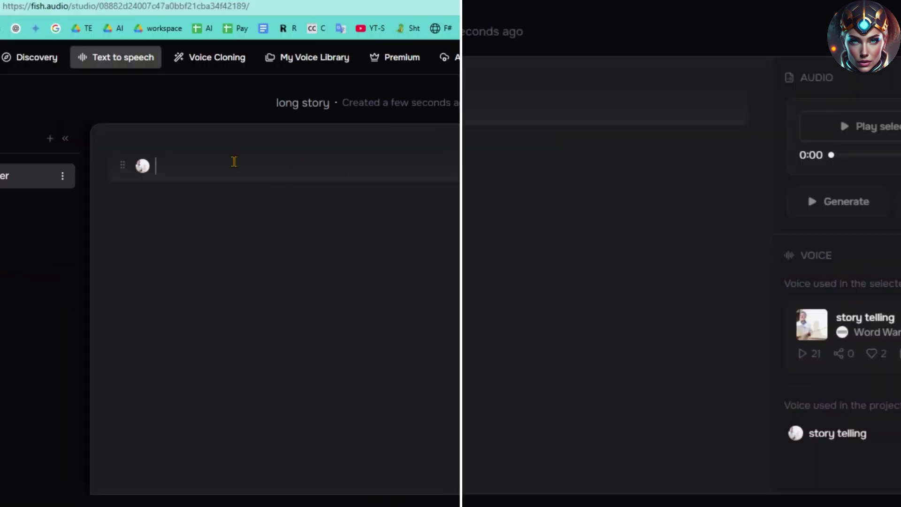
# - Generate the 37-second story telling narration for the city-life paragraph
pyautogui.click(719, 257)
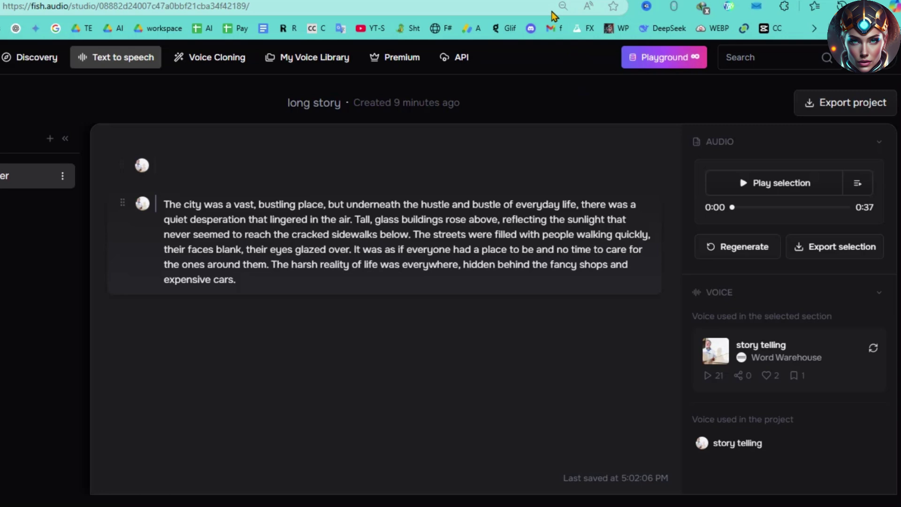
# - Export the long story Default Chapter audio with subtitles and confirm the download
pyautogui.click(851, 110)
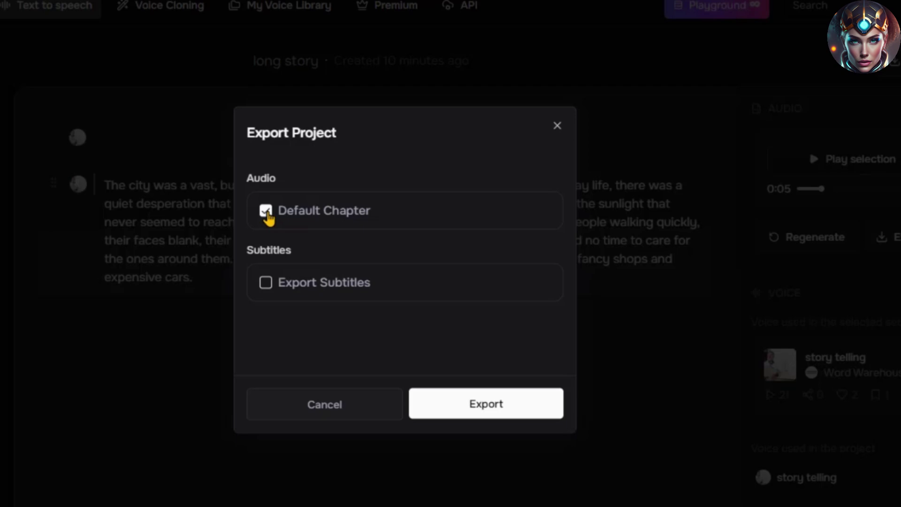
pyautogui.click(239, 281)
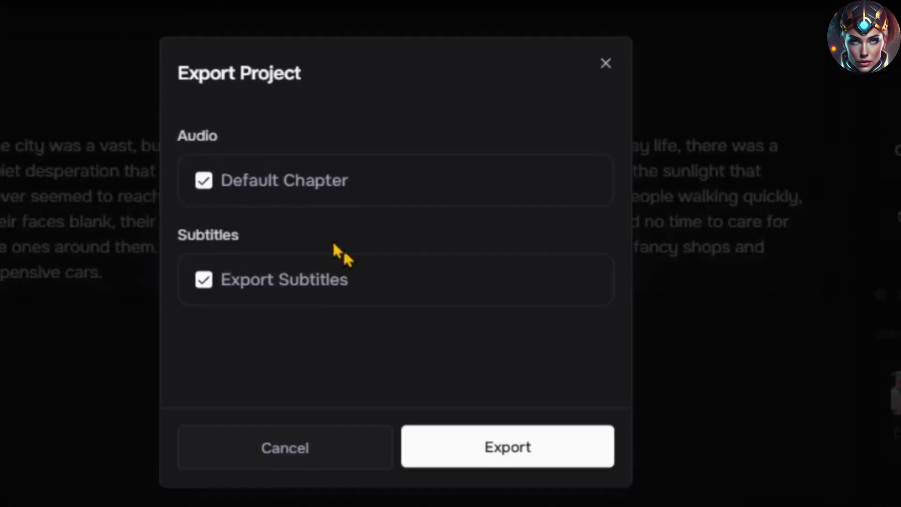
pyautogui.click(260, 281)
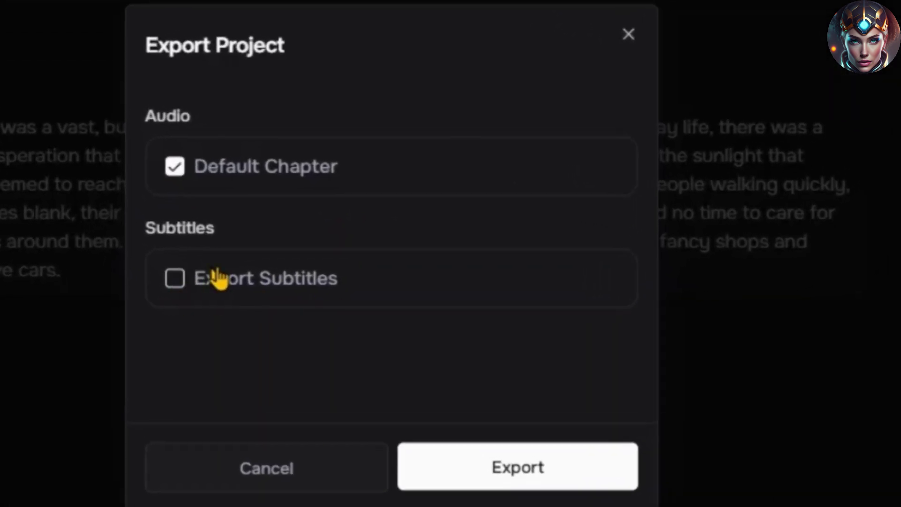
pyautogui.click(517, 465)
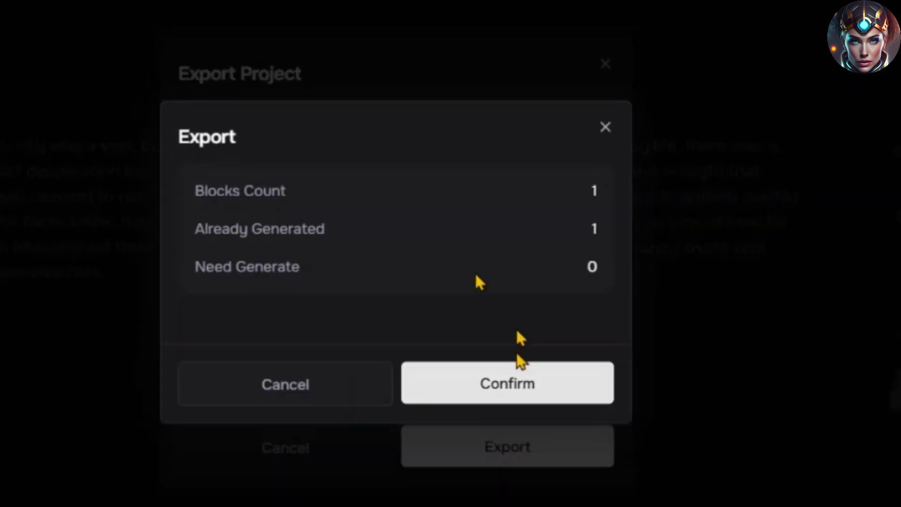
pyautogui.click(511, 407)
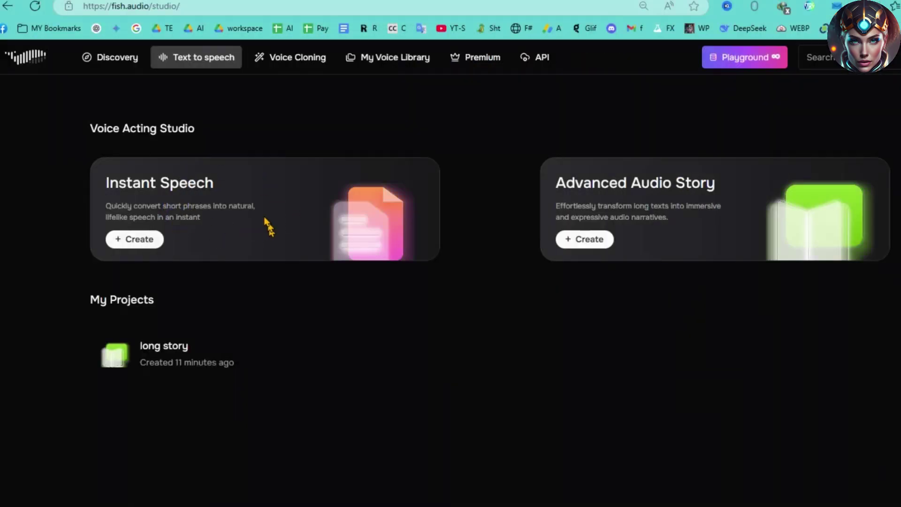
# - Start a new Instant Speech project and highlight the 1.6 control tags tip
pyautogui.click(139, 243)
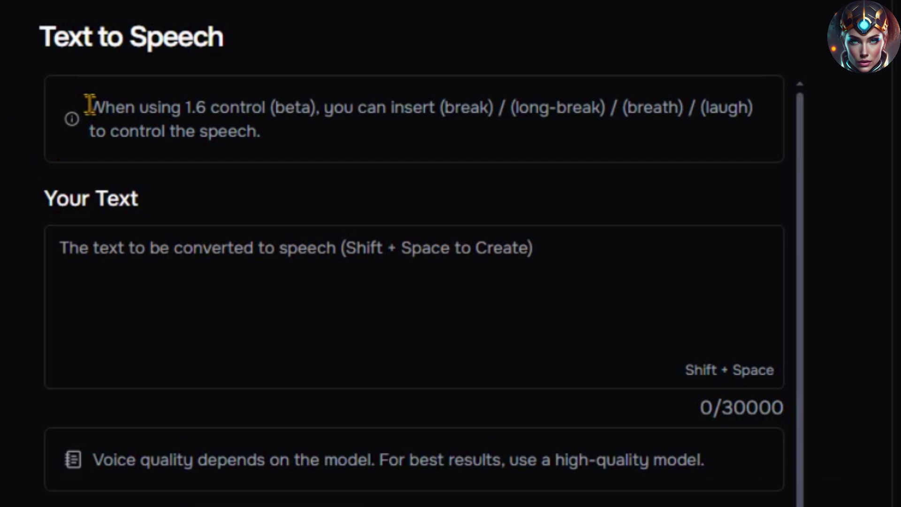
pyautogui.moveTo(85, 104)
pyautogui.mouseDown()
pyautogui.moveTo(316, 102)
pyautogui.moveTo(350, 136)
pyautogui.mouseUp()
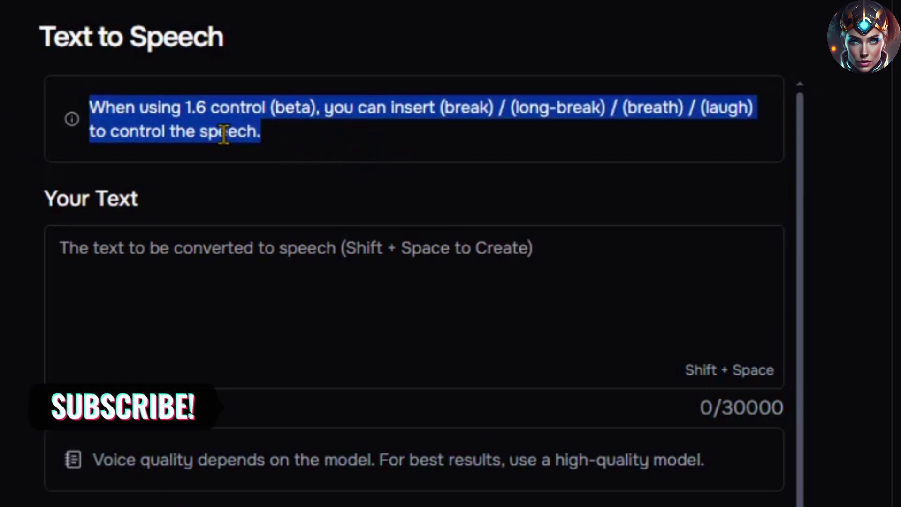
pyautogui.click(196, 107)
pyautogui.moveTo(184, 103); pyautogui.dragTo(262, 113)
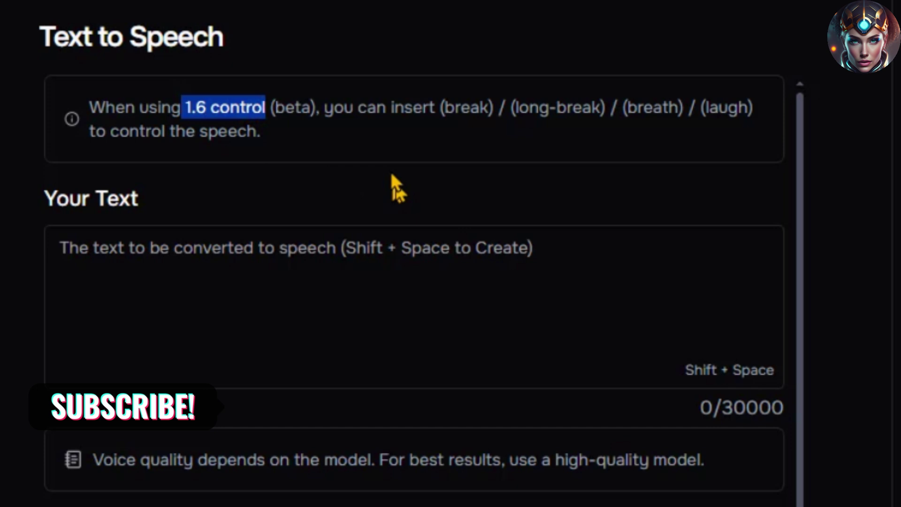
pyautogui.click(302, 272)
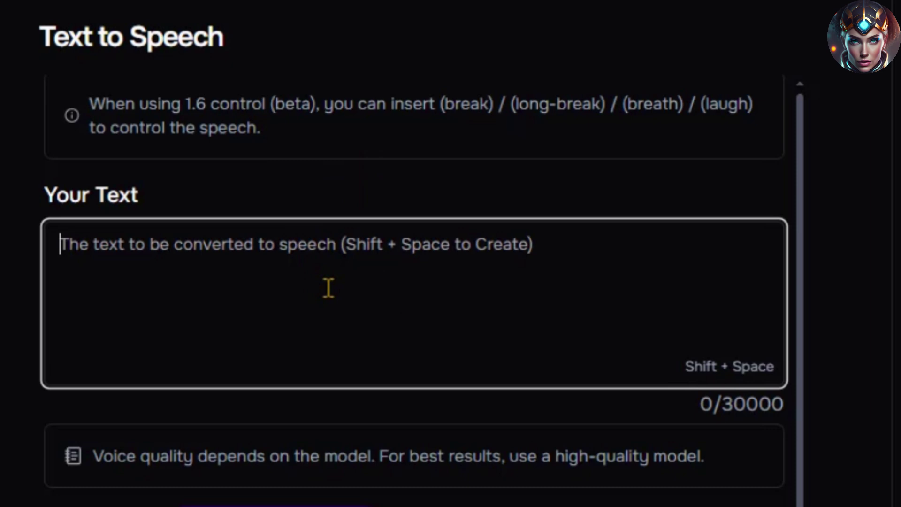
pyautogui.scroll(-2, 328, 287)
pyautogui.scroll(-3, 328, 288)
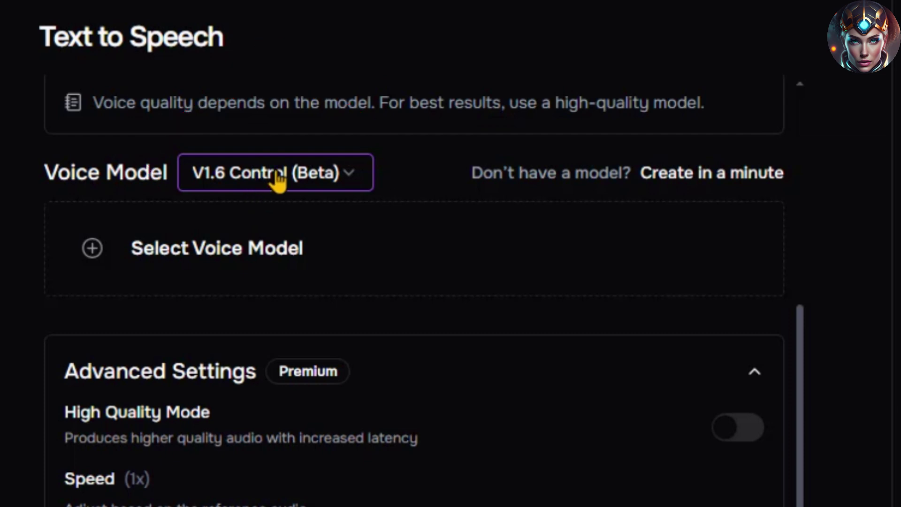
pyautogui.scroll(-2, 483, 369)
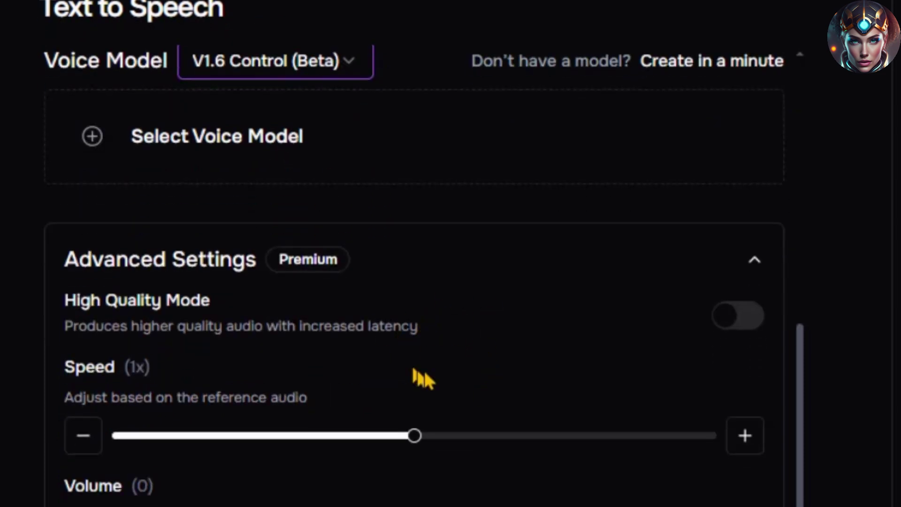
pyautogui.scroll(-1, 140, 331)
pyautogui.scroll(-2, 58, 233)
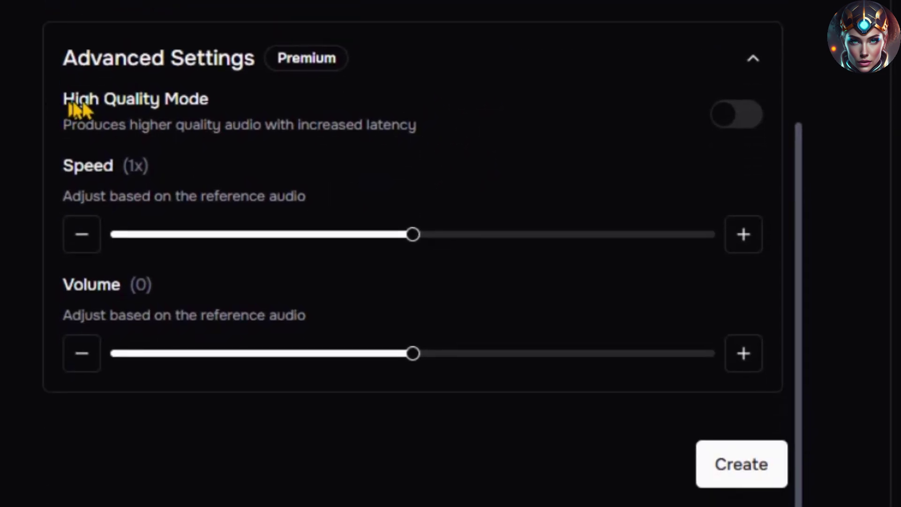
pyautogui.moveTo(58, 102); pyautogui.dragTo(217, 98)
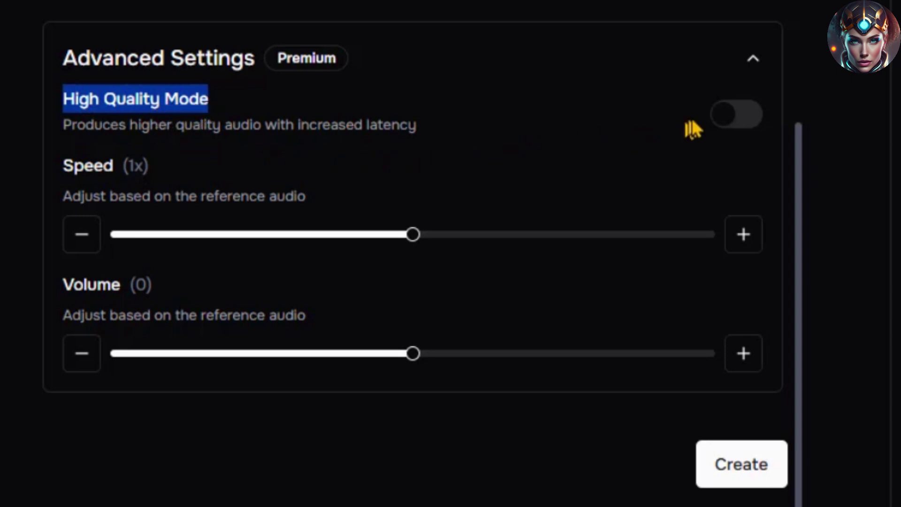
# - Turn on High Quality Mode and test the speed and volume sliders, restoring 1x and 0
pyautogui.click(722, 127)
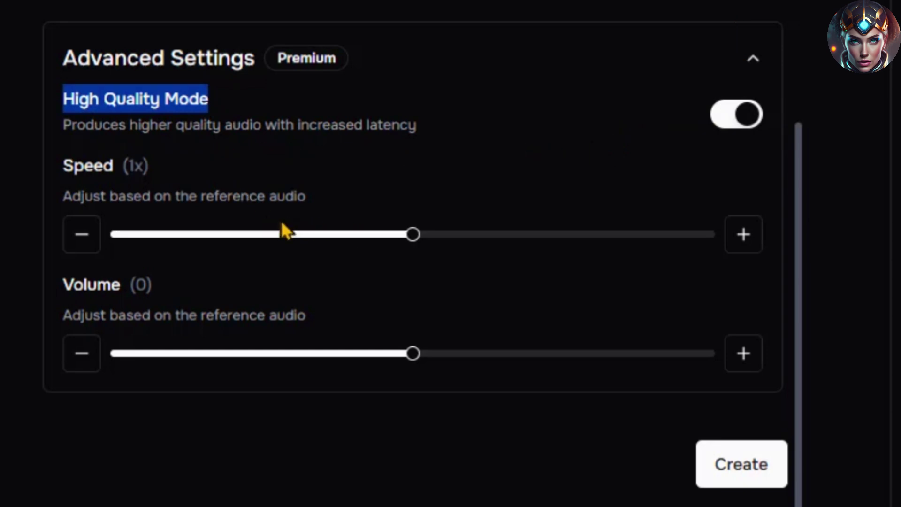
pyautogui.moveTo(388, 235)
pyautogui.mouseDown()
pyautogui.moveTo(303, 239)
pyautogui.moveTo(428, 252)
pyautogui.mouseUp()
pyautogui.moveTo(413, 353); pyautogui.dragTo(348, 354)
pyautogui.moveTo(416, 351); pyautogui.dragTo(413, 352)
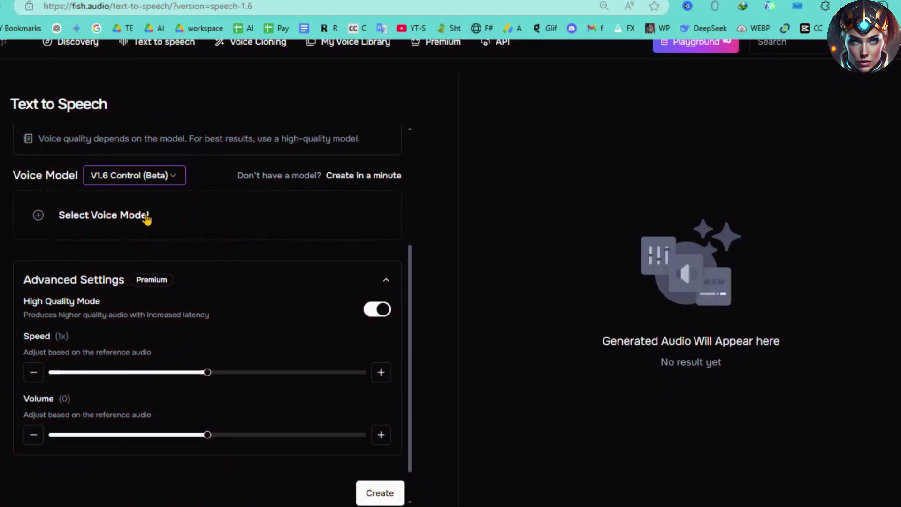
# - Open the voice picker and try Newest sort before returning to Recommended order
pyautogui.click(146, 219)
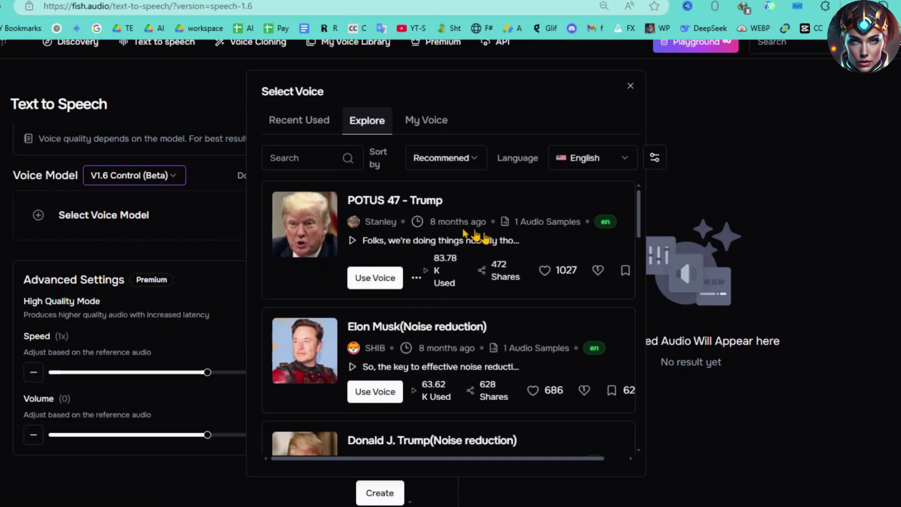
pyautogui.click(417, 164)
pyautogui.click(443, 206)
pyautogui.click(440, 161)
pyautogui.click(451, 186)
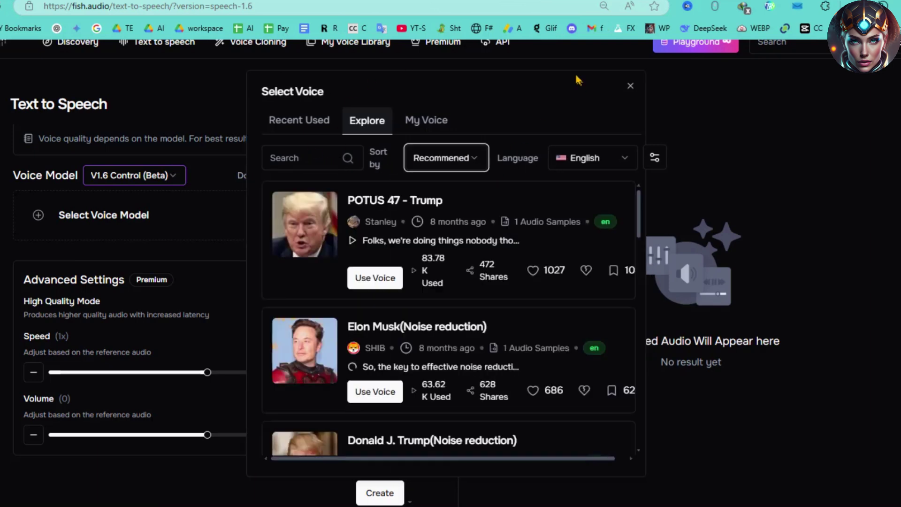
# - Keep the language filter on English and preview the lion and Yogi Bear voice samples
pyautogui.click(591, 164)
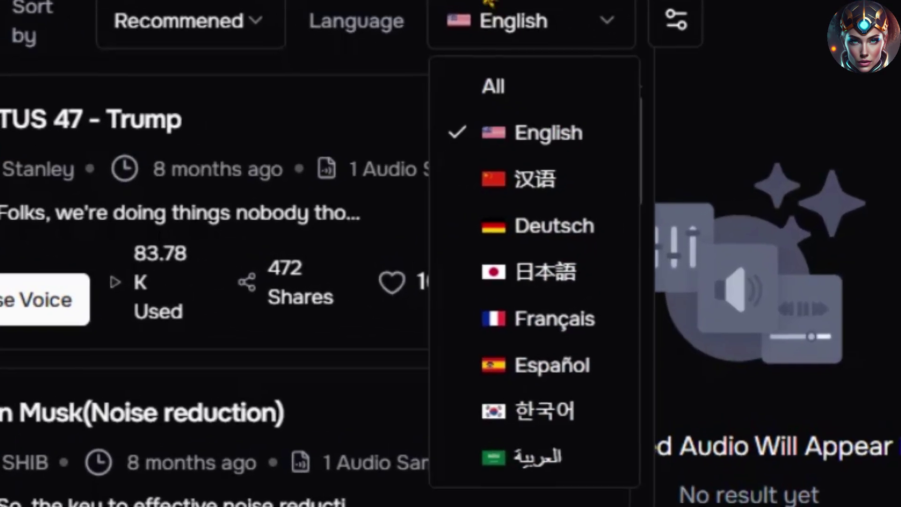
pyautogui.click(549, 73)
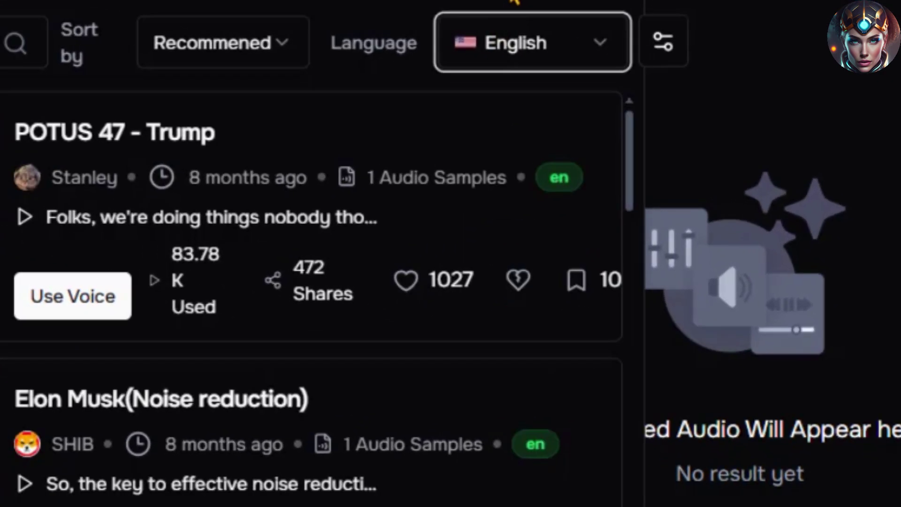
pyautogui.click(593, 158)
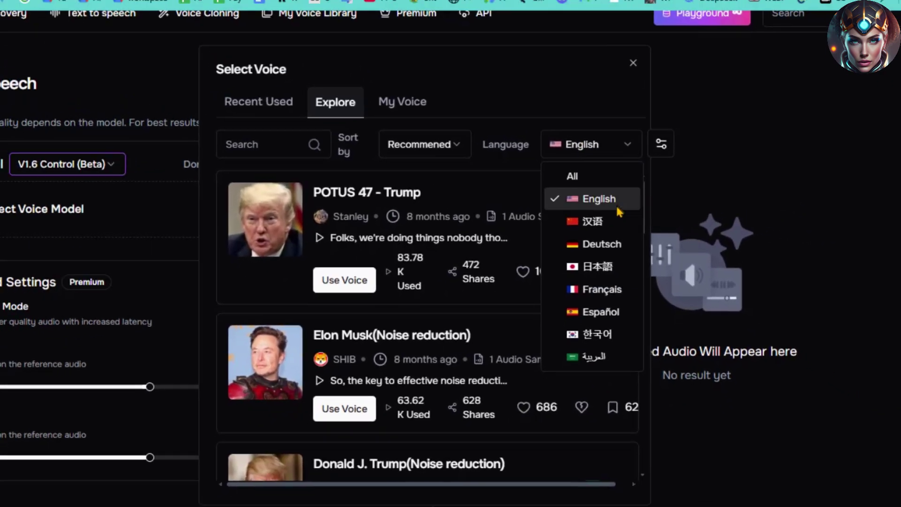
pyautogui.click(595, 211)
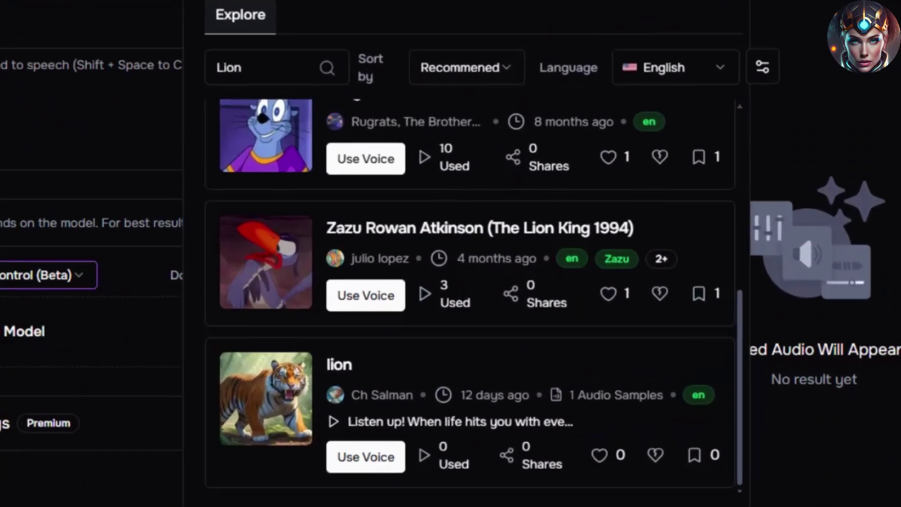
pyautogui.moveTo(301, 428)
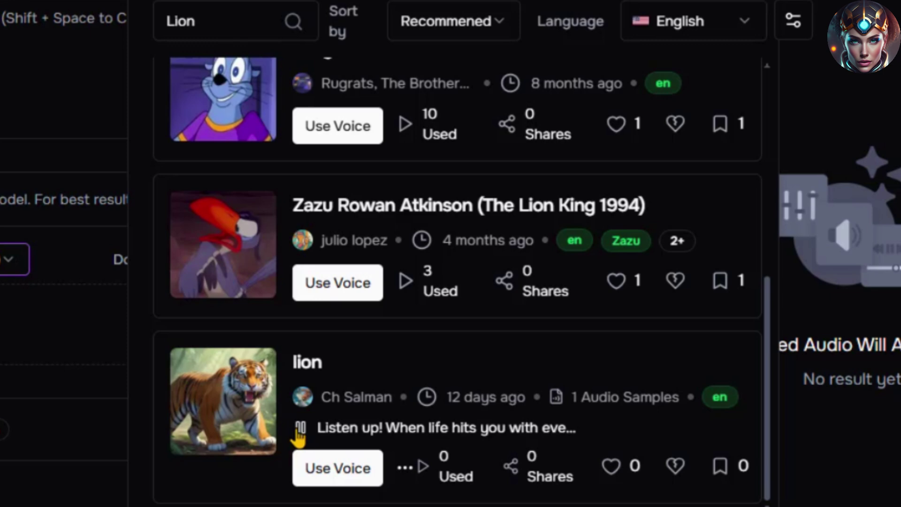
pyautogui.click(301, 427)
pyautogui.scroll(3, 490, 316)
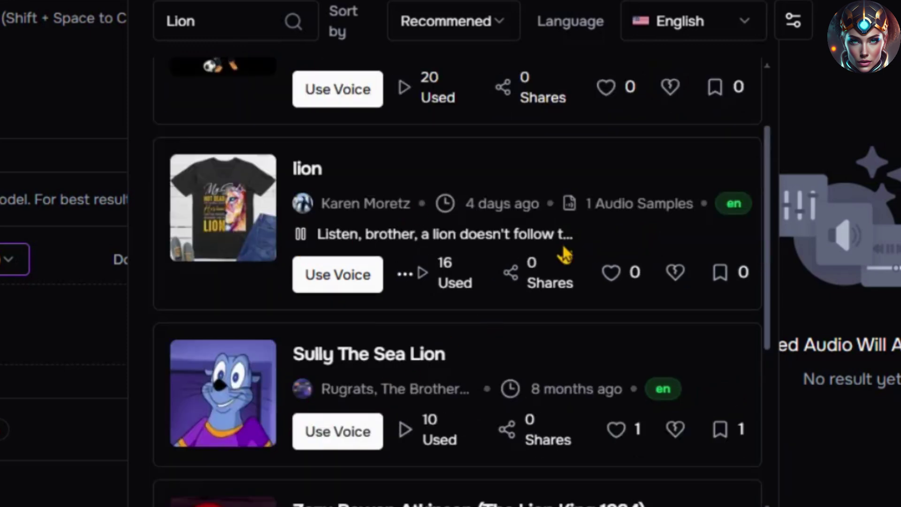
pyautogui.scroll(1, 563, 244)
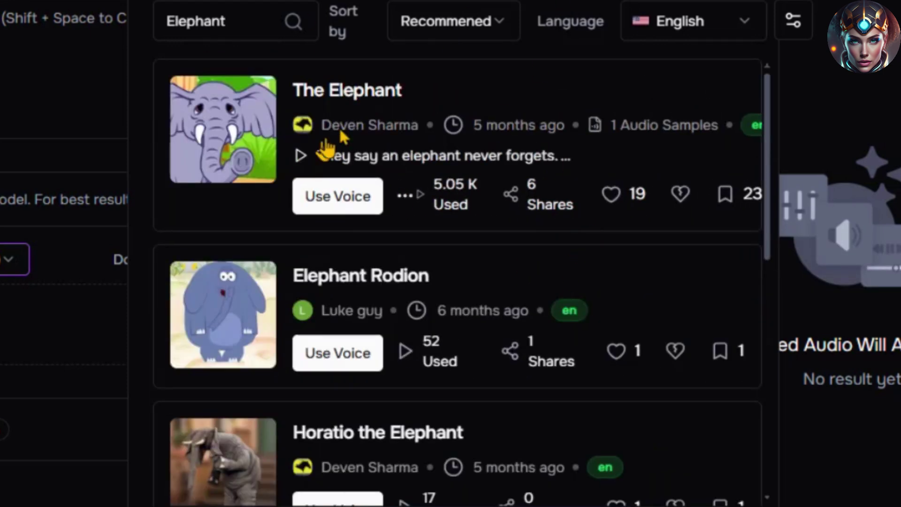
pyautogui.scroll(-5, 328, 169)
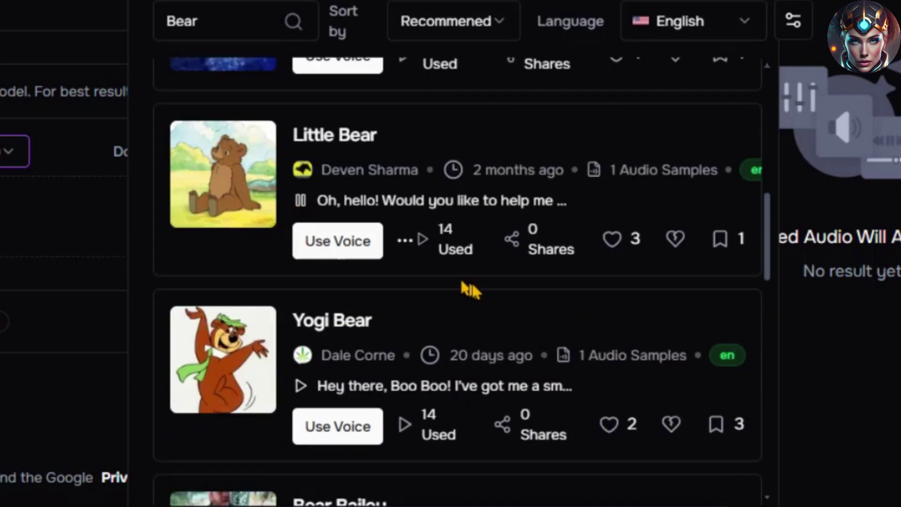
pyautogui.click(300, 385)
pyautogui.scroll(-2, 623, 210)
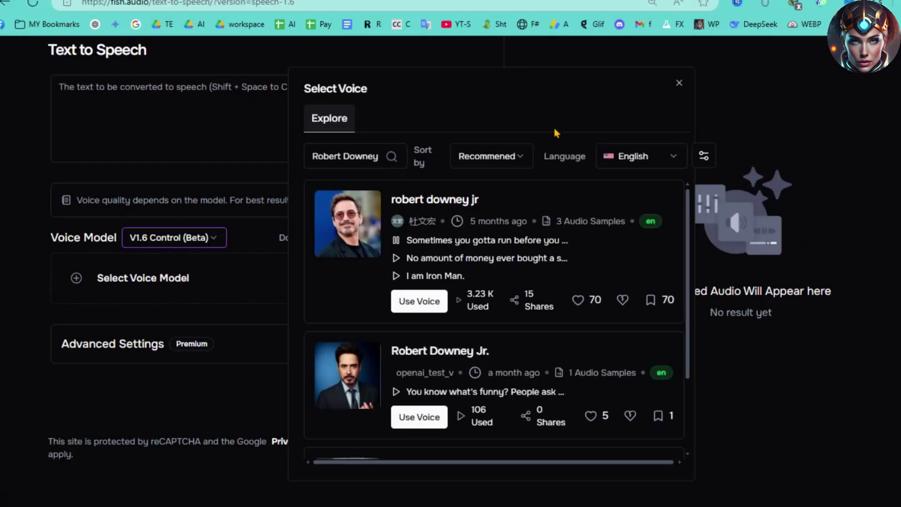
pyautogui.moveTo(422, 310)
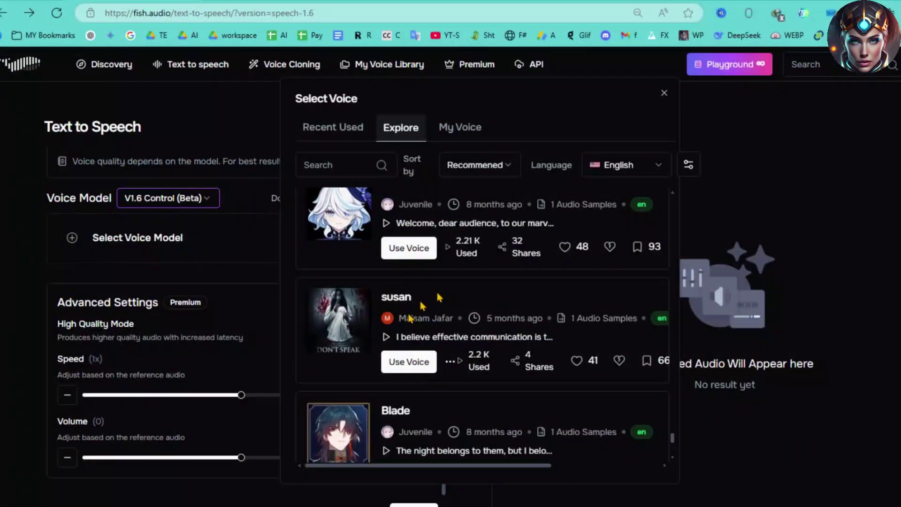
# - Pick the susan voice, paste the Fish Audio paragraph, and generate with V1.6 Control (Beta)
pyautogui.click(419, 370)
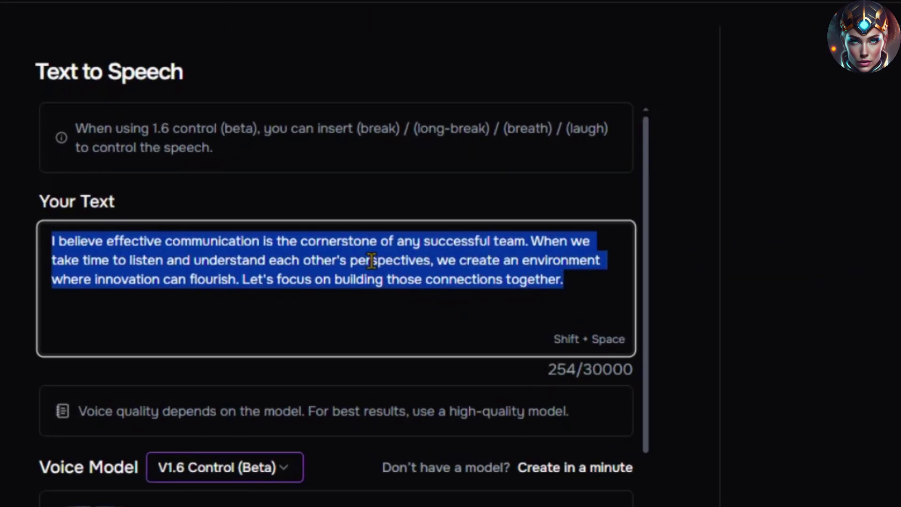
pyautogui.press('BackSpace')
pyautogui.write('Fish Audio offers advanced voice cloning technology for content creators and developers, emphasizing multilingual capabilities and real-time speech-to-speech models. The campaign aims to generate FOMO, showcase the product’s cloning capabilities, and promote sign-ups for the free trial while targeting content creators and developers.')
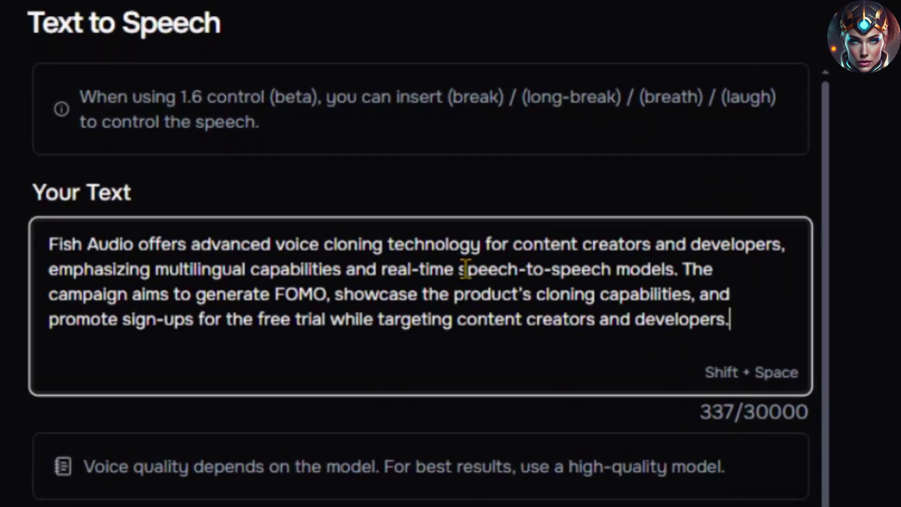
pyautogui.scroll(-3, 466, 270)
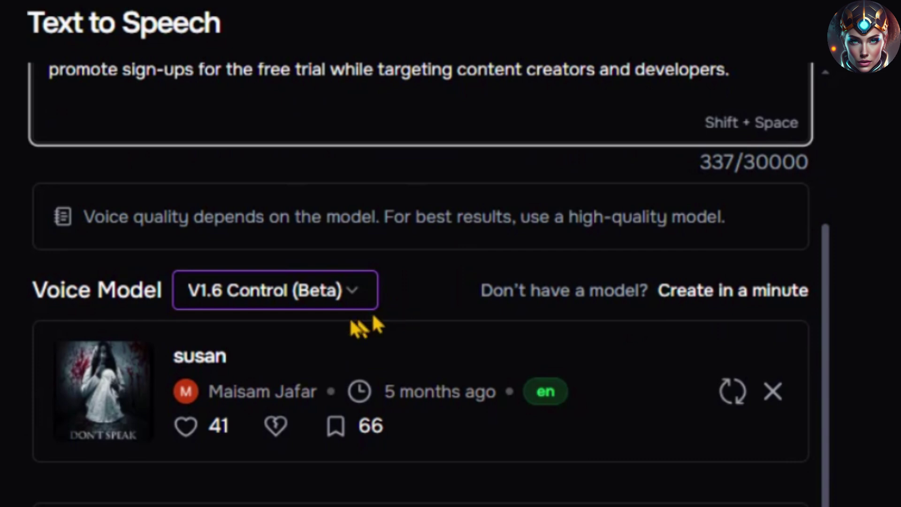
pyautogui.click(337, 312)
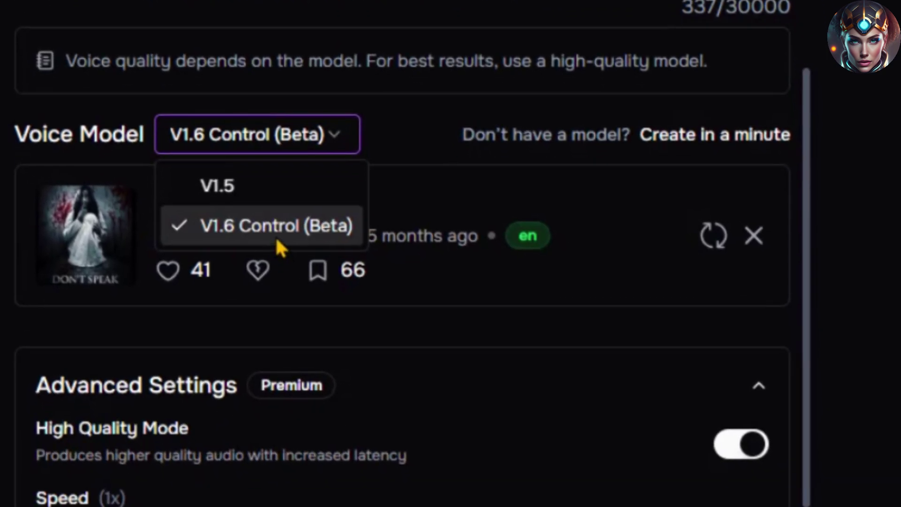
pyautogui.click(277, 235)
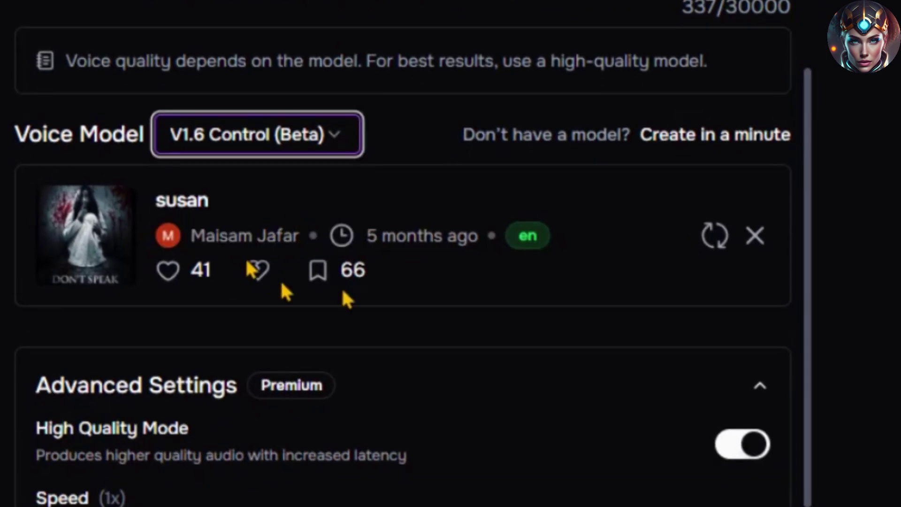
pyautogui.scroll(-4, 373, 314)
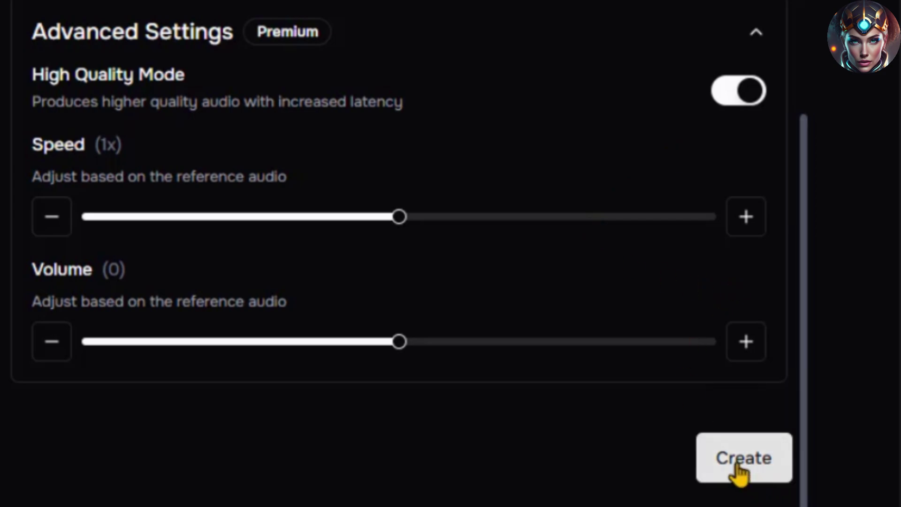
pyautogui.click(741, 465)
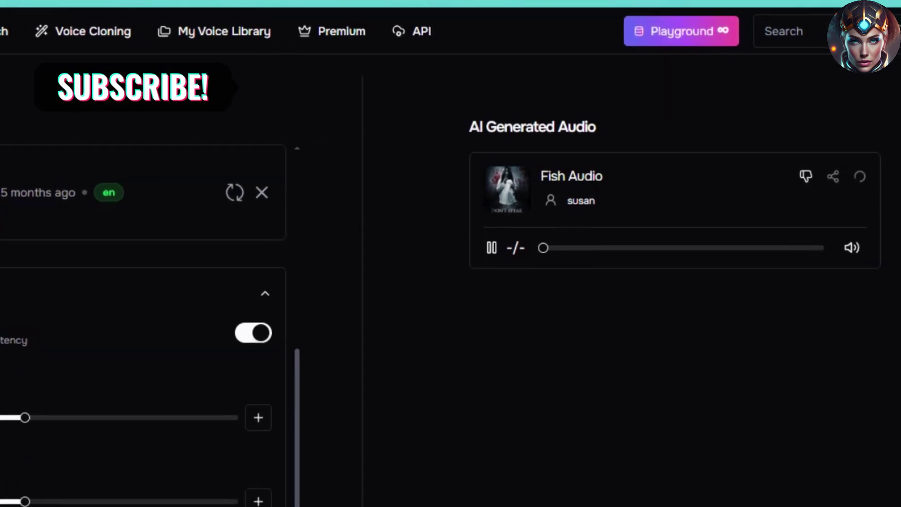
pyautogui.scroll(5, 157, 327)
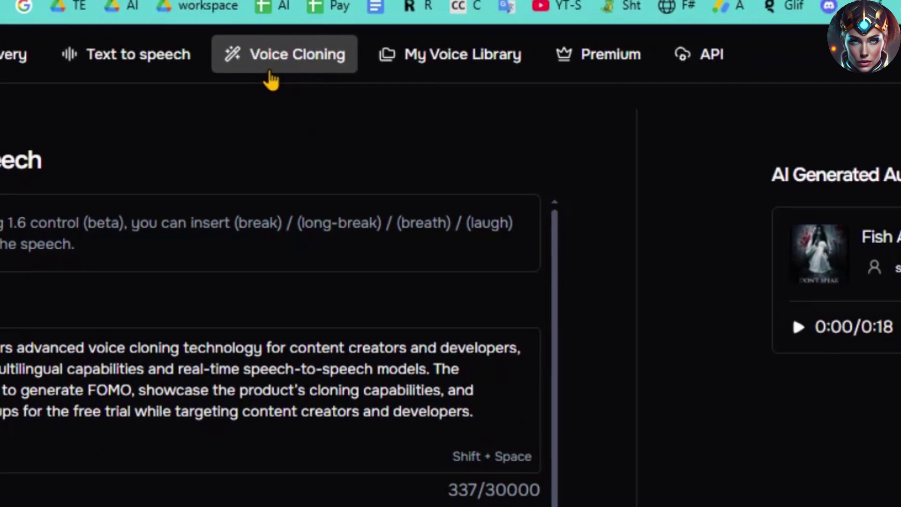
# - Open Build New Voice and cycle the voice type through Public and Unlisted, ending on Private
pyautogui.click(270, 78)
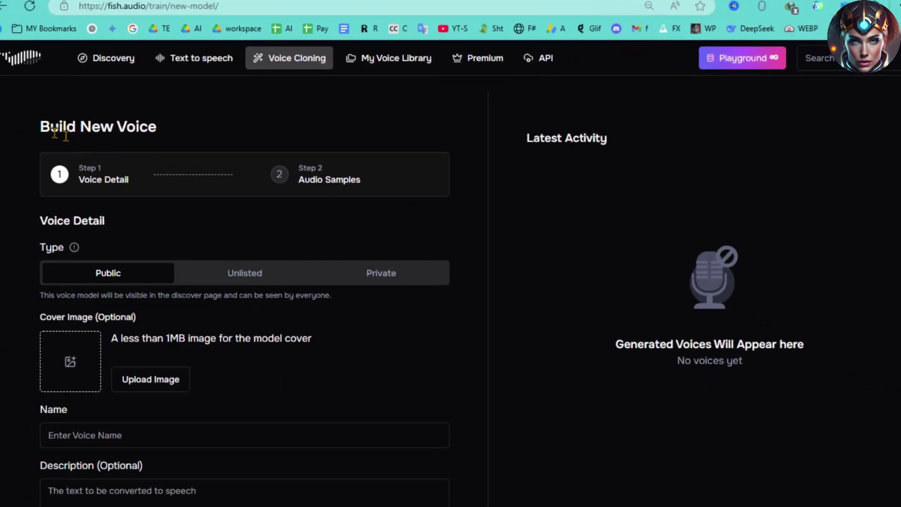
pyautogui.moveTo(39, 113); pyautogui.dragTo(199, 80)
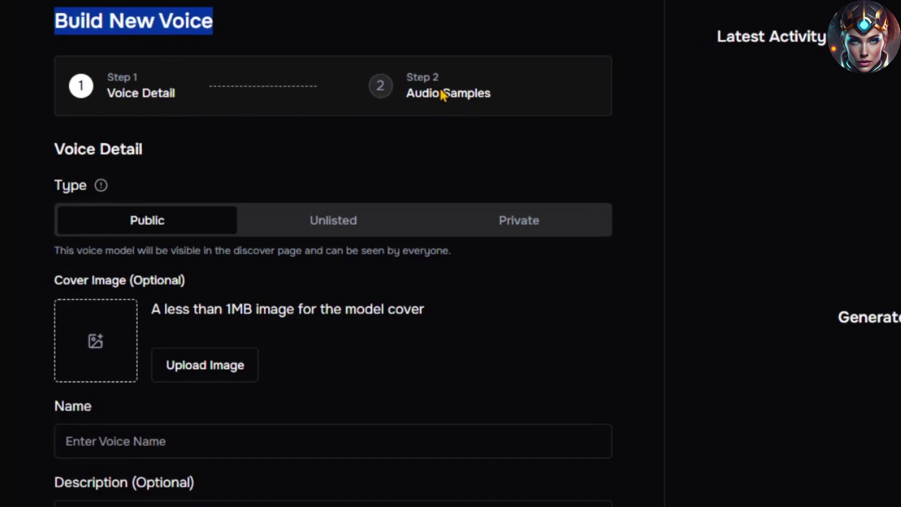
pyautogui.click(312, 229)
pyautogui.click(530, 222)
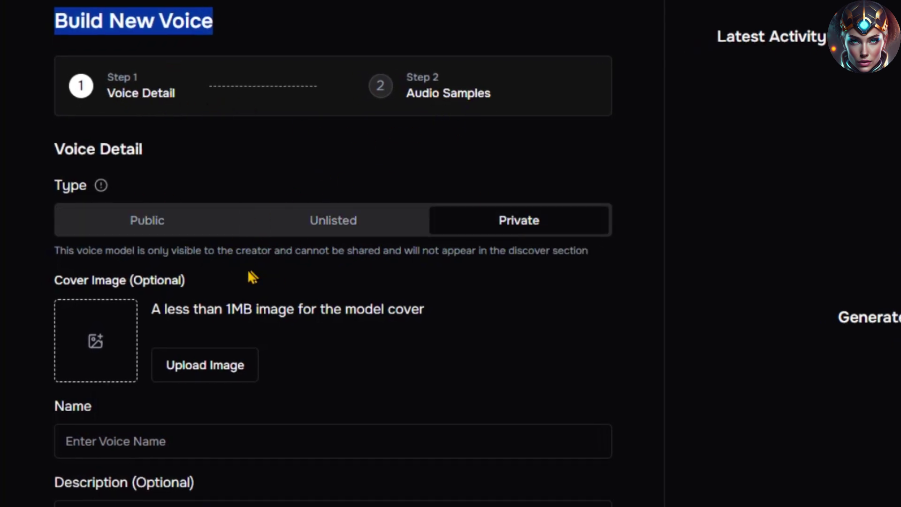
pyautogui.click(181, 229)
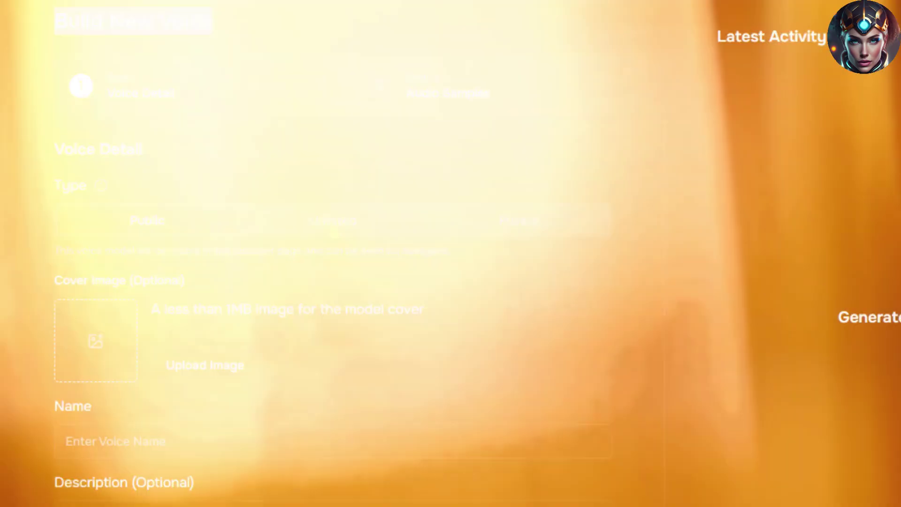
pyautogui.click(332, 230)
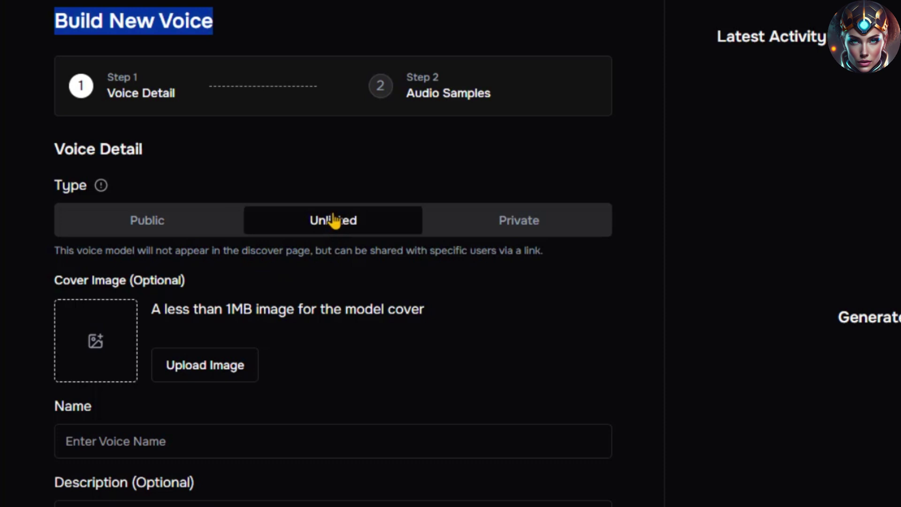
pyautogui.click(496, 232)
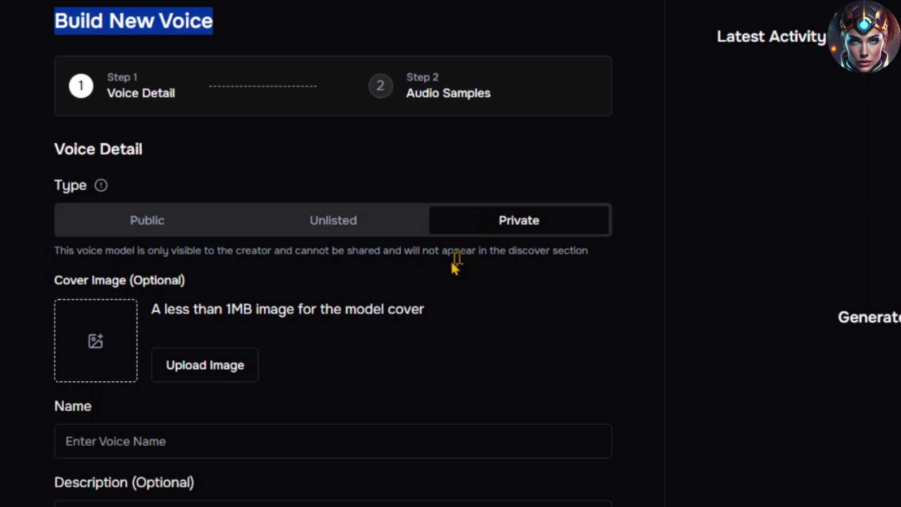
pyautogui.scroll(-3, 387, 293)
# - Add a cropped cover image, name 'My Cloning Voice' and description 'here is my cloning voice'
pyautogui.click(205, 191)
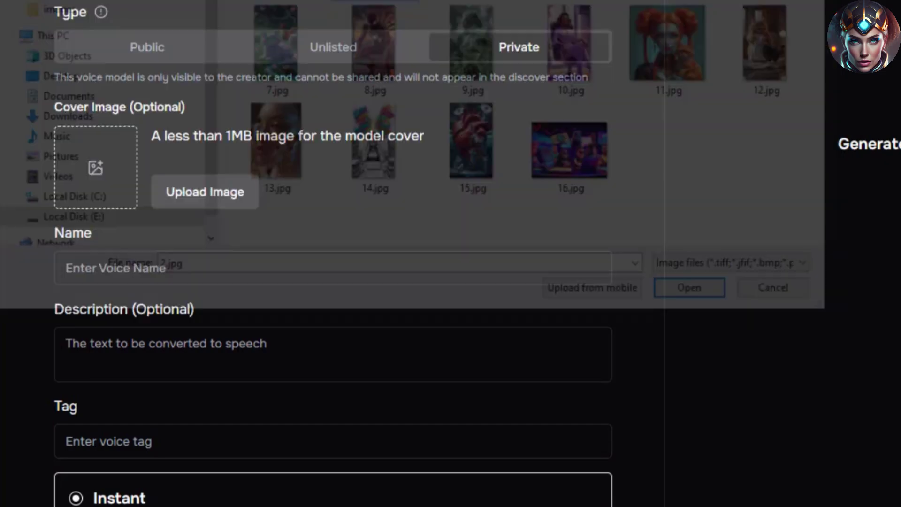
pyautogui.moveTo(700, 221); pyautogui.dragTo(702, 276)
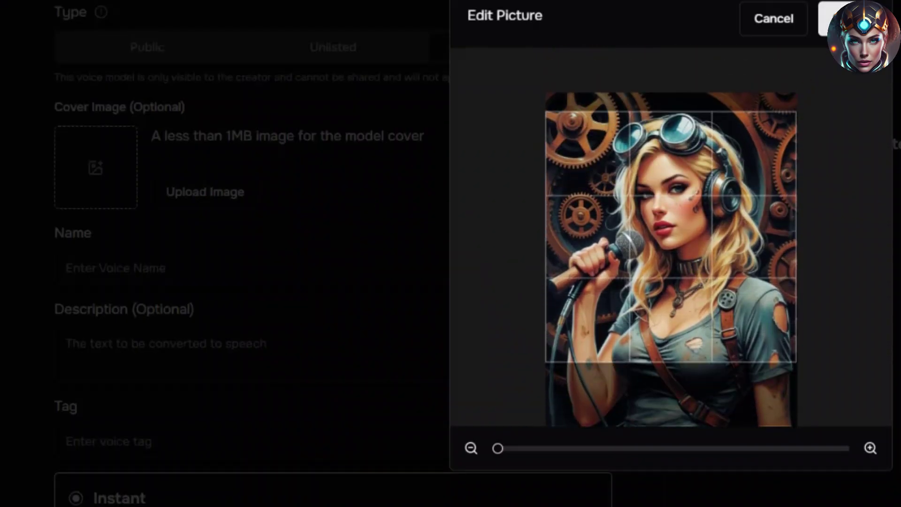
pyautogui.click(824, 19)
pyautogui.scroll(-1, 233, 225)
pyautogui.click(343, 170)
pyautogui.write('My Cloning Voic')
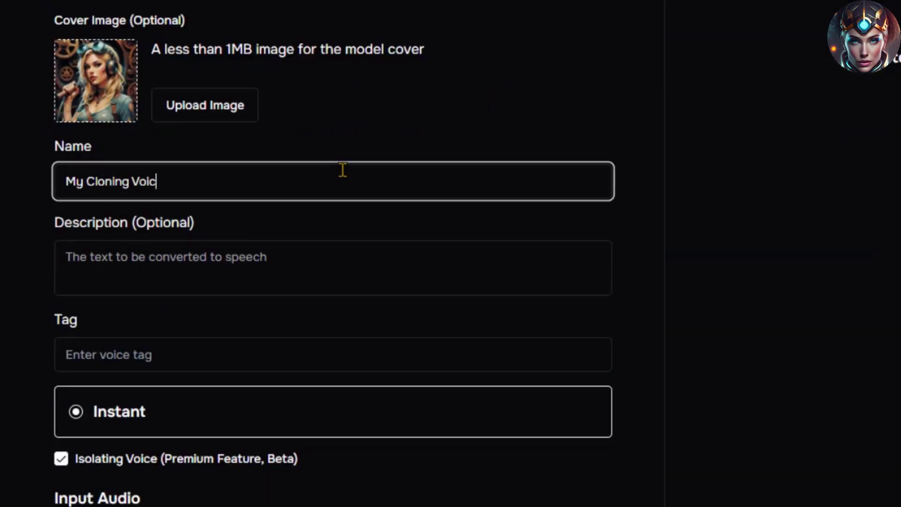
pyautogui.write('e')
pyautogui.click(302, 276)
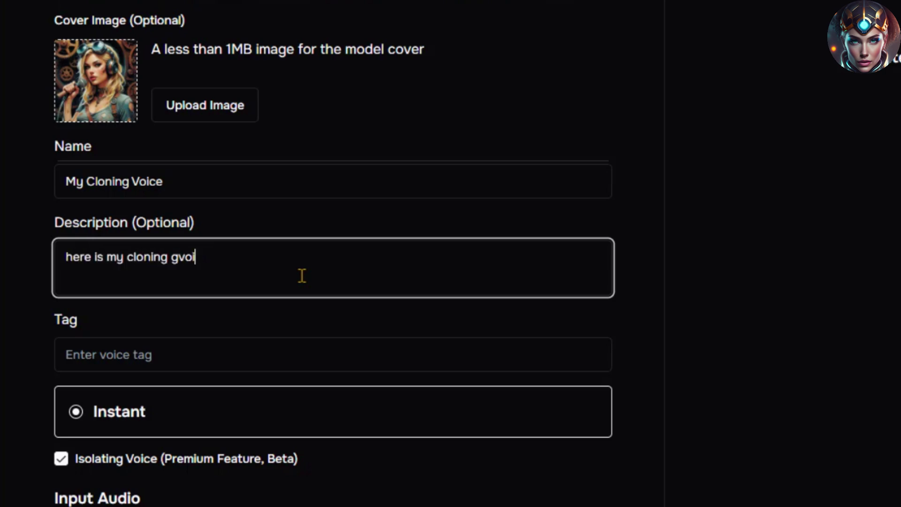
pyautogui.scroll(-1, 273, 295)
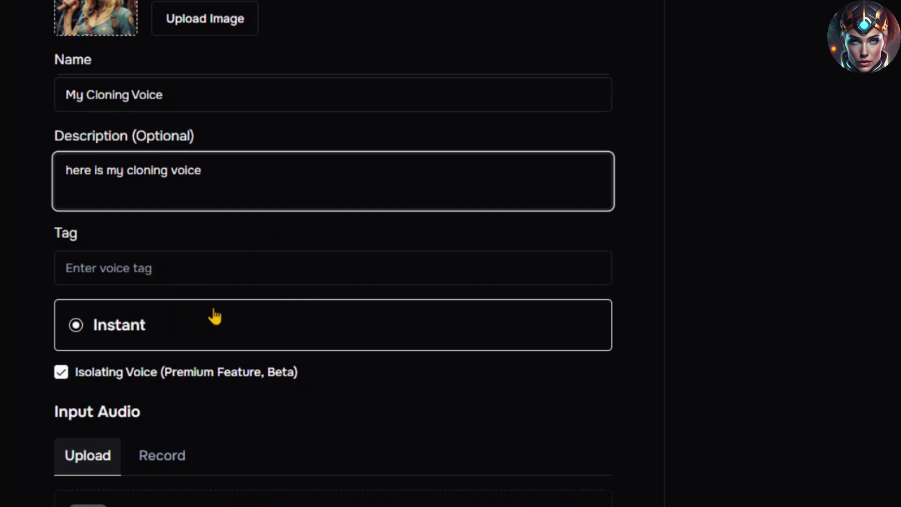
pyautogui.scroll(-1, 215, 317)
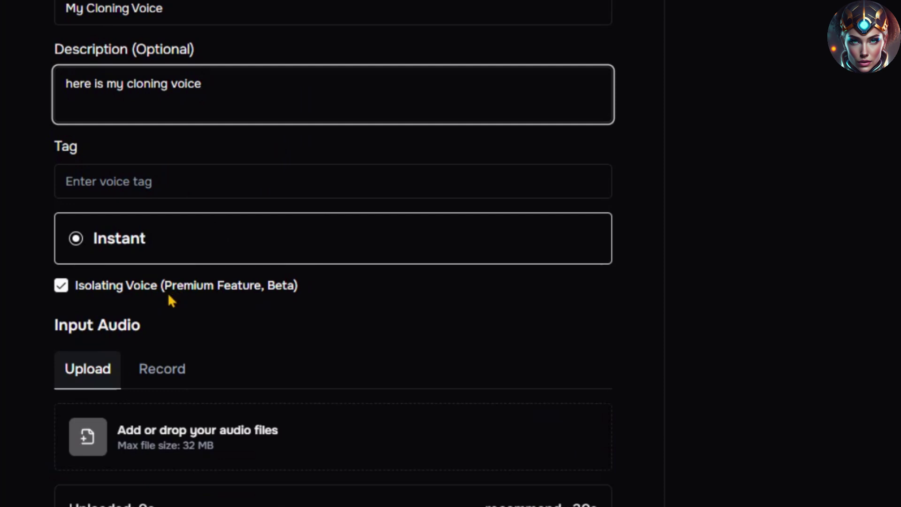
pyautogui.scroll(-1, 178, 305)
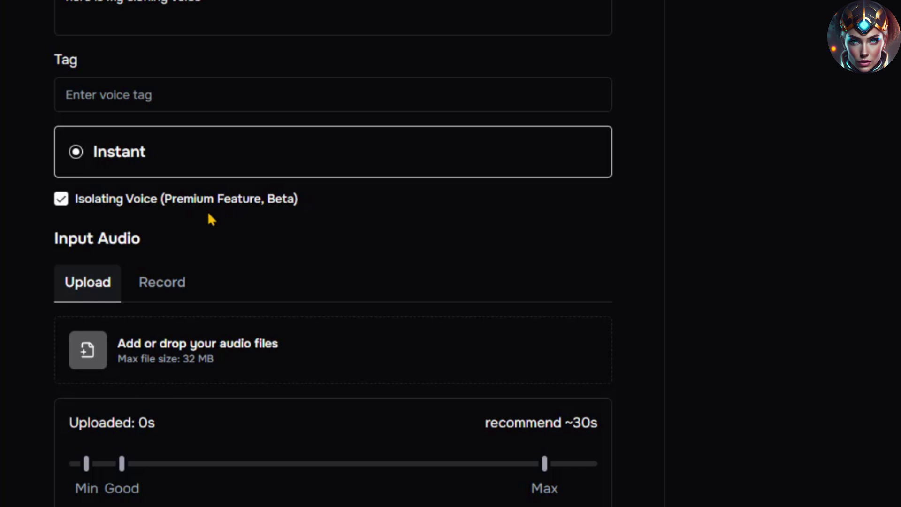
pyautogui.scroll(-2, 183, 217)
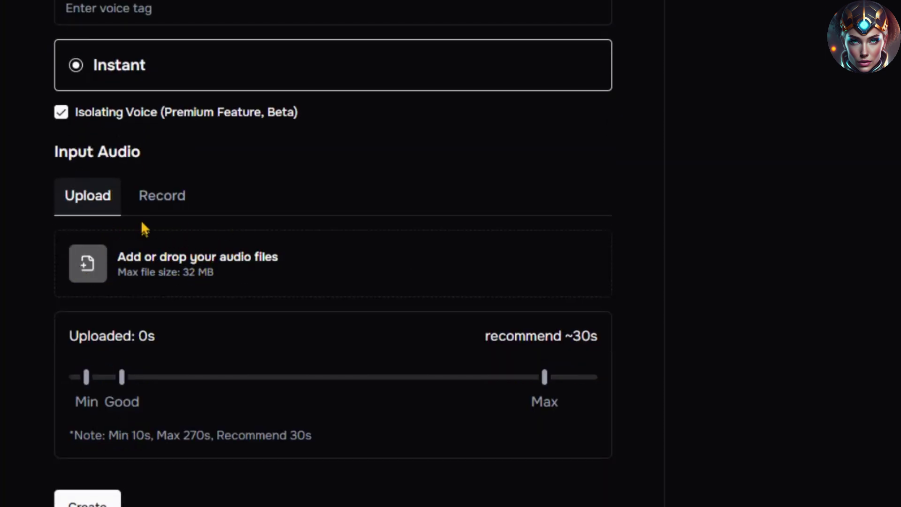
# - Upload the 30 SECONDS VOICE sample.MP3 file and save My Cloning Voice with it
pyautogui.click(159, 196)
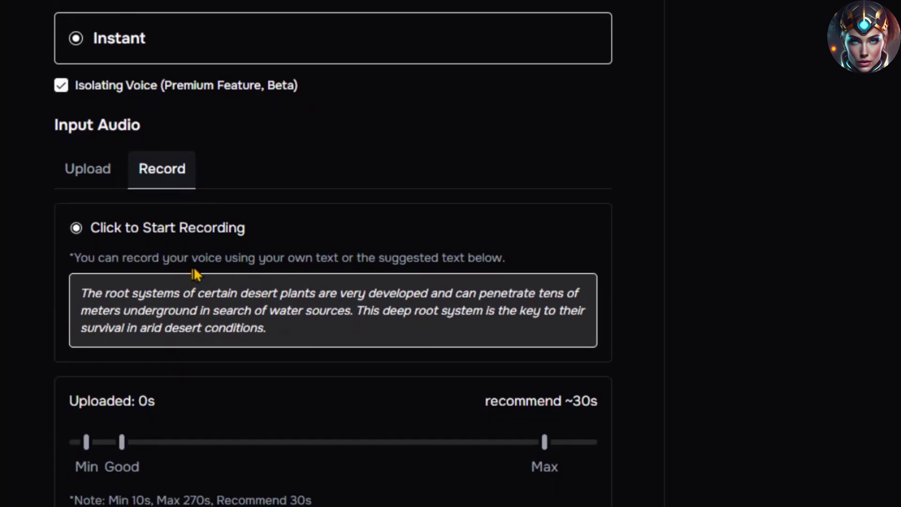
pyautogui.click(91, 171)
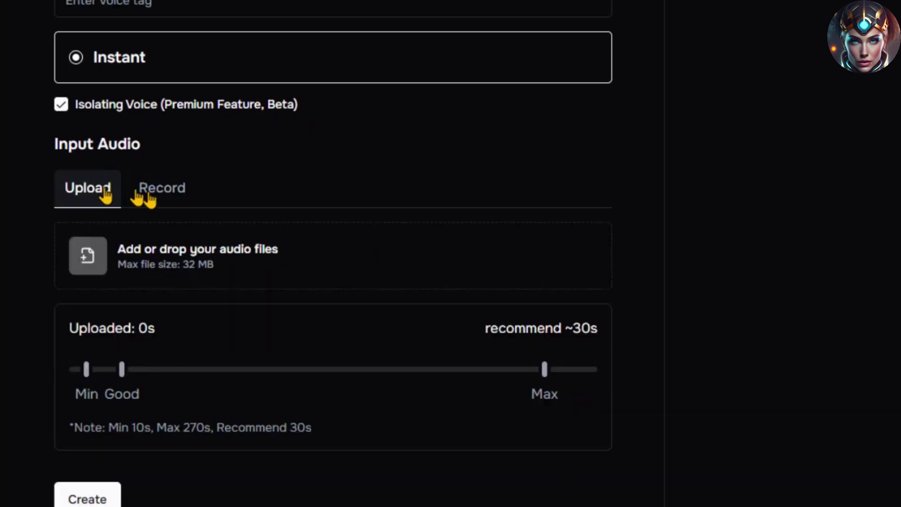
pyautogui.click(77, 258)
pyautogui.click(362, 175)
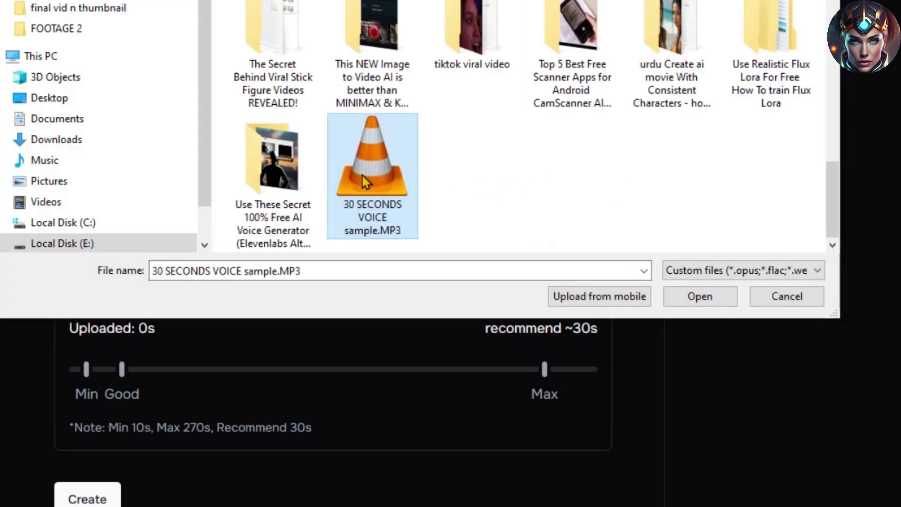
pyautogui.doubleClick(362, 174)
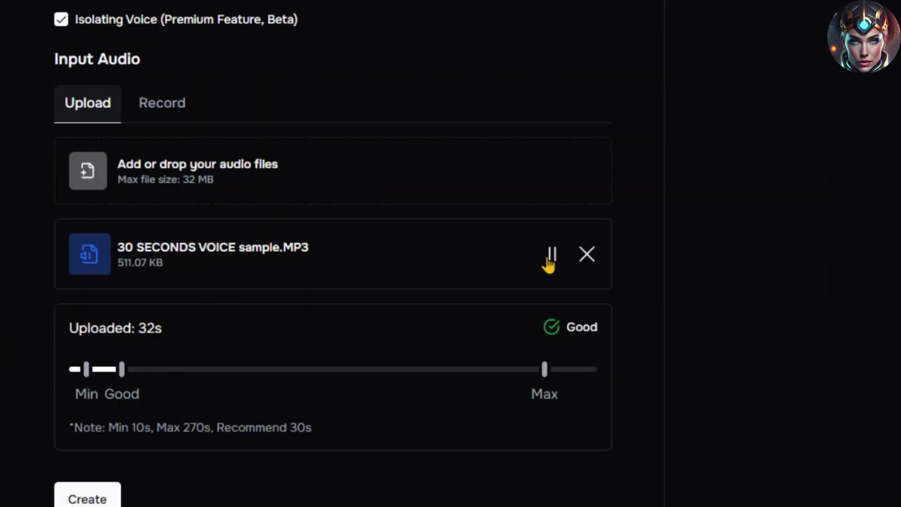
pyautogui.moveTo(117, 372); pyautogui.dragTo(127, 373)
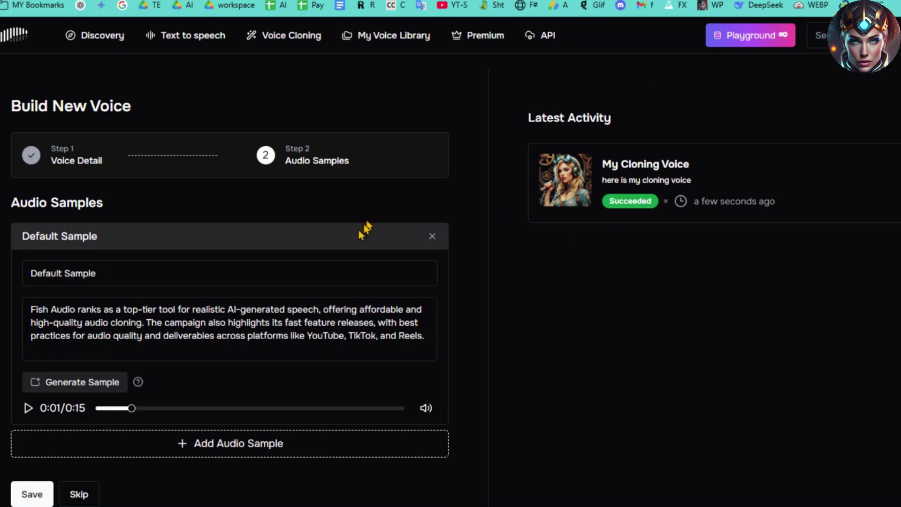
pyautogui.click(236, 342)
pyautogui.scroll(-1, 211, 325)
pyautogui.click(36, 468)
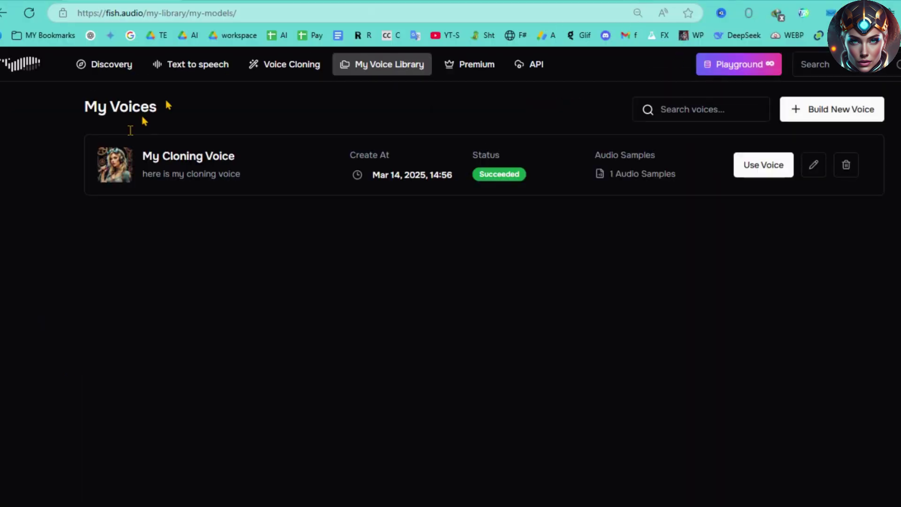
# - Use My Cloning Voice, paste the Fish Audio paragraph, and generate with V1.6 Control (Beta)
pyautogui.click(766, 167)
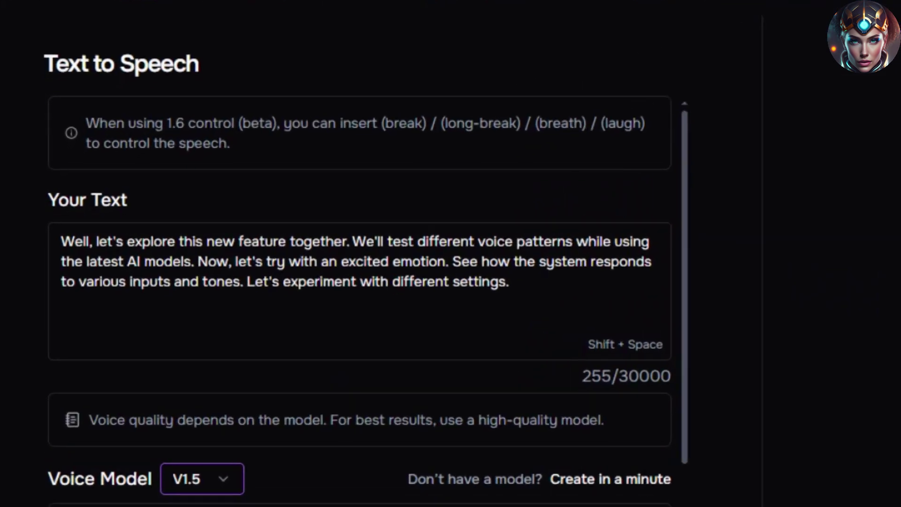
pyautogui.tripleClick(406, 234)
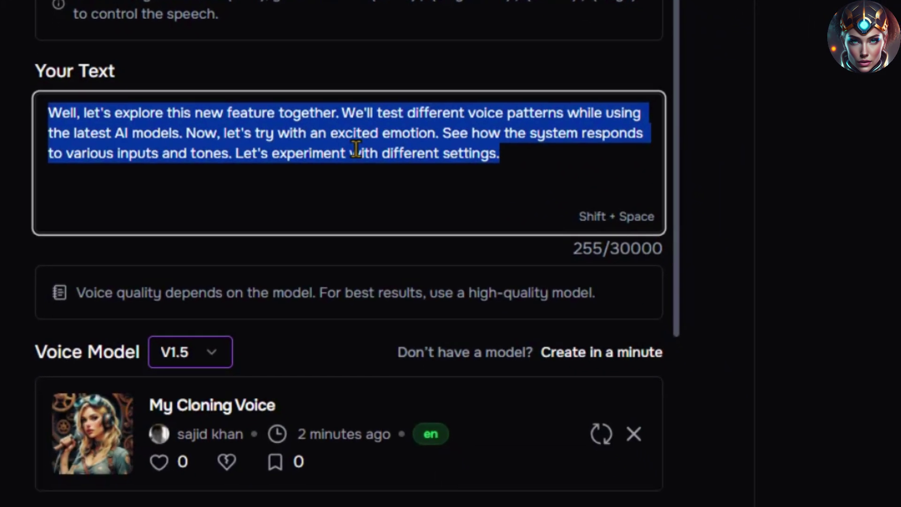
pyautogui.write('Fish Audio provides cutting-edge voice cloning and multilingual speech capabilities, catering to both content creators and developers. The campaign focuses on demonstrating the product’s effectiveness, promoting free trial sign-ups, and encouraging content creators to utilize the technology for various video and audio projects.')
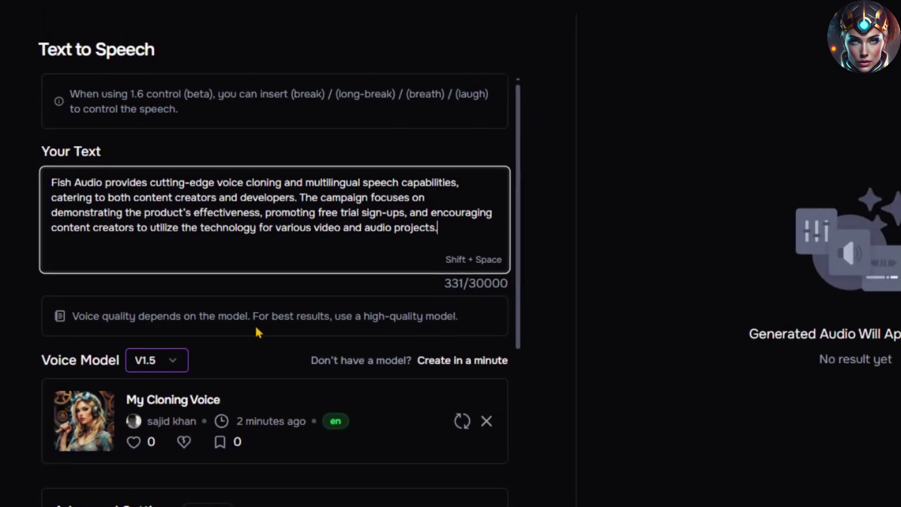
pyautogui.click(157, 323)
pyautogui.click(171, 367)
pyautogui.scroll(-3, 400, 317)
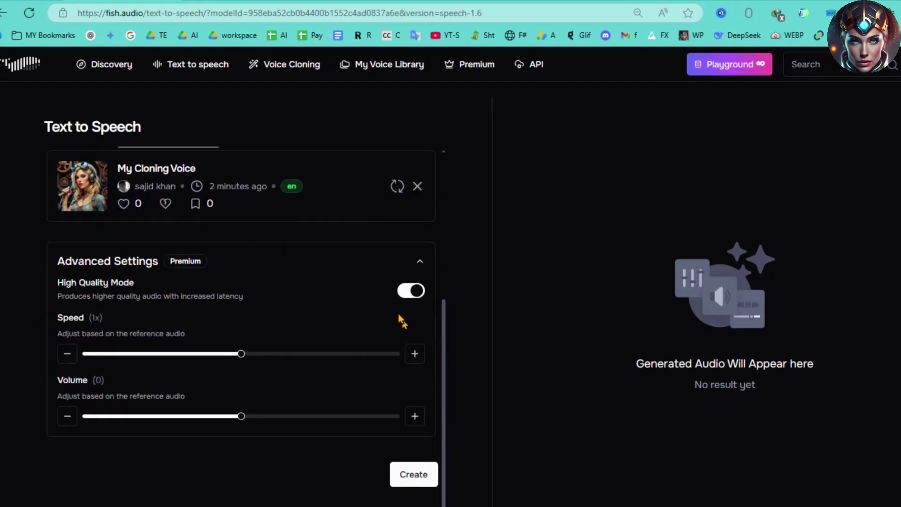
pyautogui.scroll(-4, 332, 410)
pyautogui.click(413, 472)
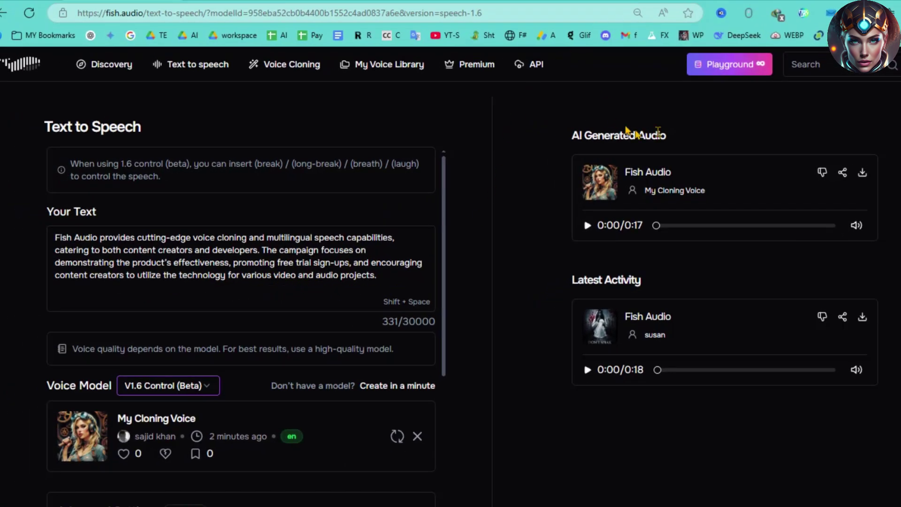
# - Download the generated 17-second audio clip
pyautogui.click(862, 174)
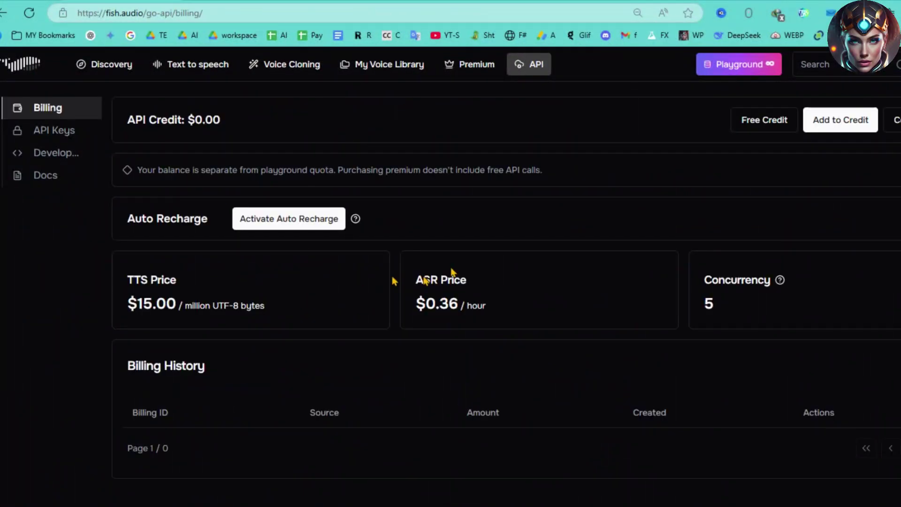
# - Browse the API Keys page and its security warning, then the Developer page and Docs
pyautogui.click(56, 132)
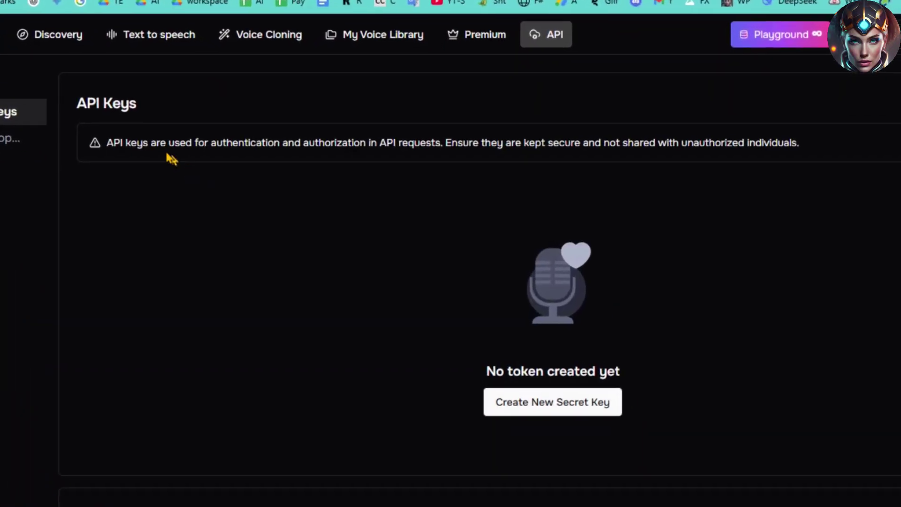
pyautogui.moveTo(107, 143); pyautogui.dragTo(869, 134)
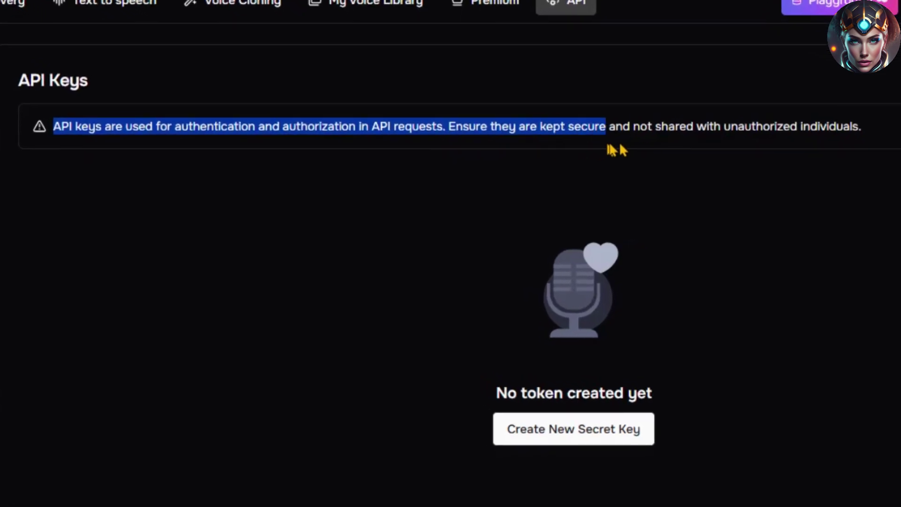
pyautogui.scroll(-3, 268, 232)
pyautogui.scroll(2, 331, 233)
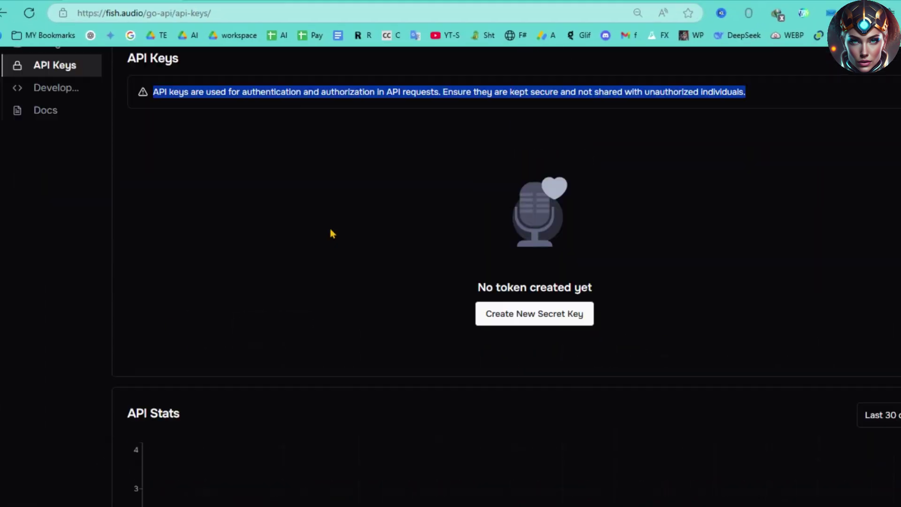
pyautogui.click(56, 153)
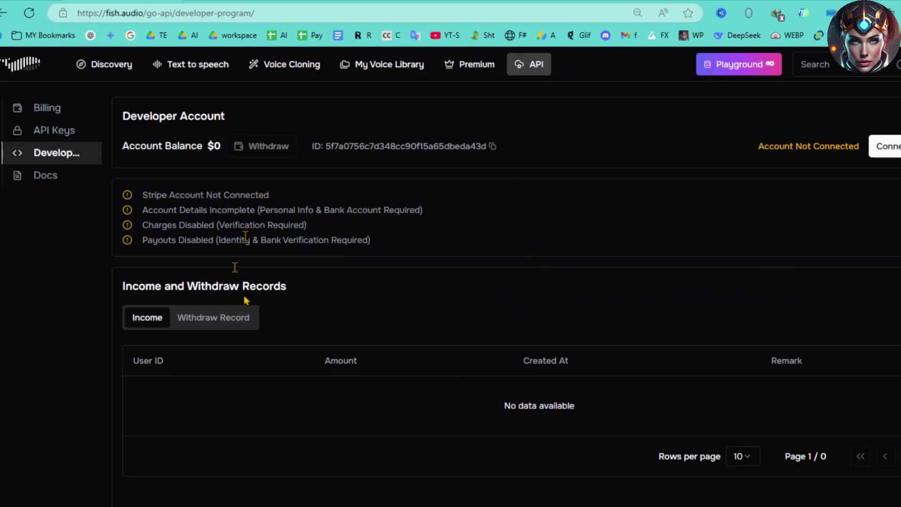
pyautogui.click(44, 180)
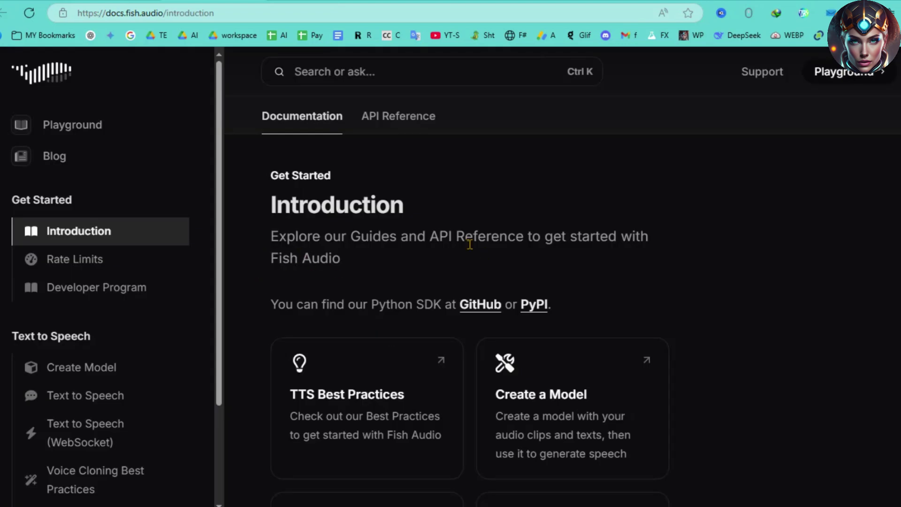
pyautogui.scroll(-1, 761, 317)
pyautogui.scroll(-2, 761, 317)
pyautogui.scroll(-2, 760, 317)
pyautogui.scroll(3, 760, 317)
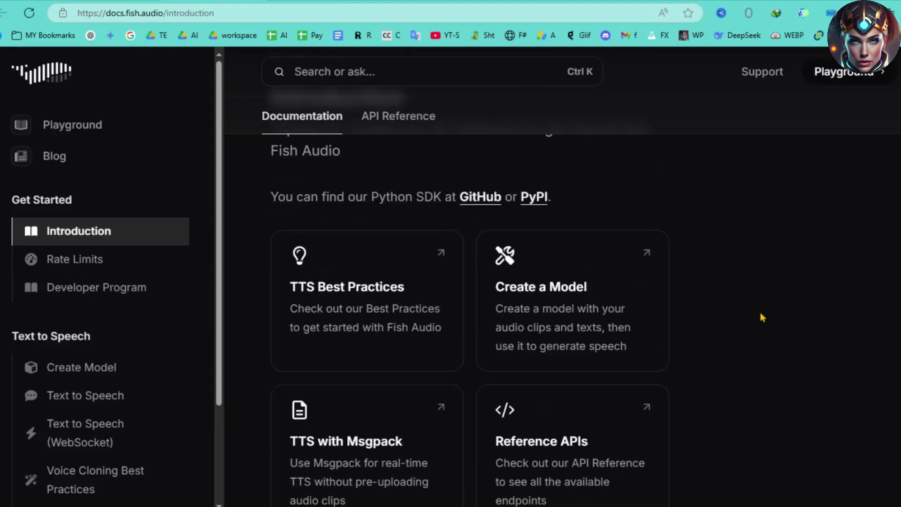
pyautogui.scroll(2, 761, 317)
# - Open the API Reference docs, highlight the API-key sentence, and follow the go-api link
pyautogui.click(394, 120)
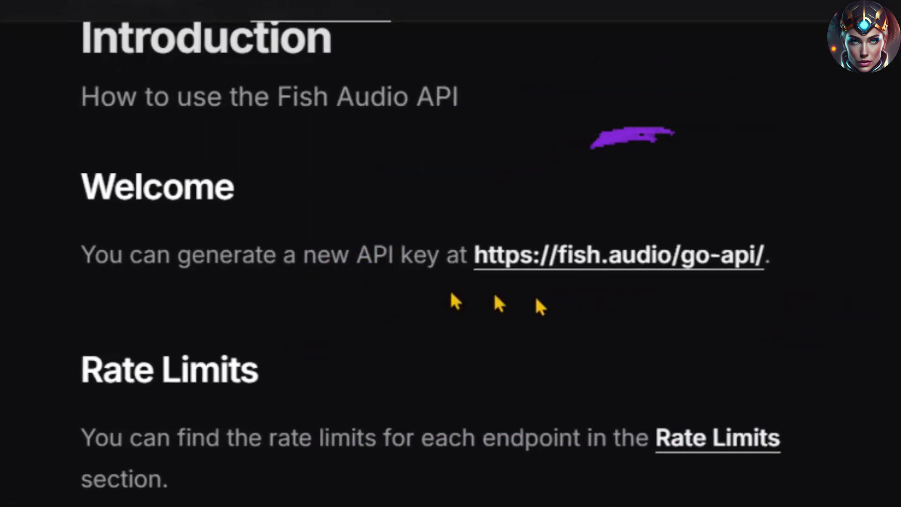
pyautogui.moveTo(81, 255); pyautogui.dragTo(469, 257)
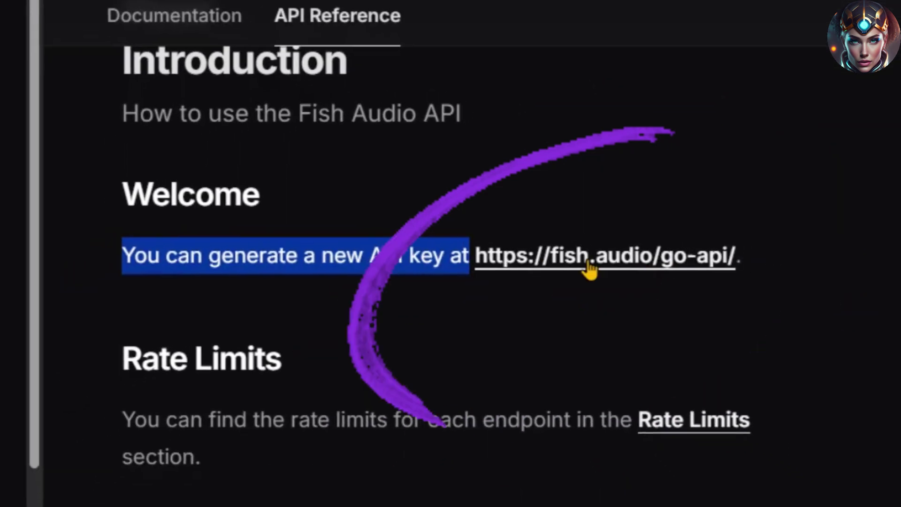
pyautogui.scroll(-3, 452, 400)
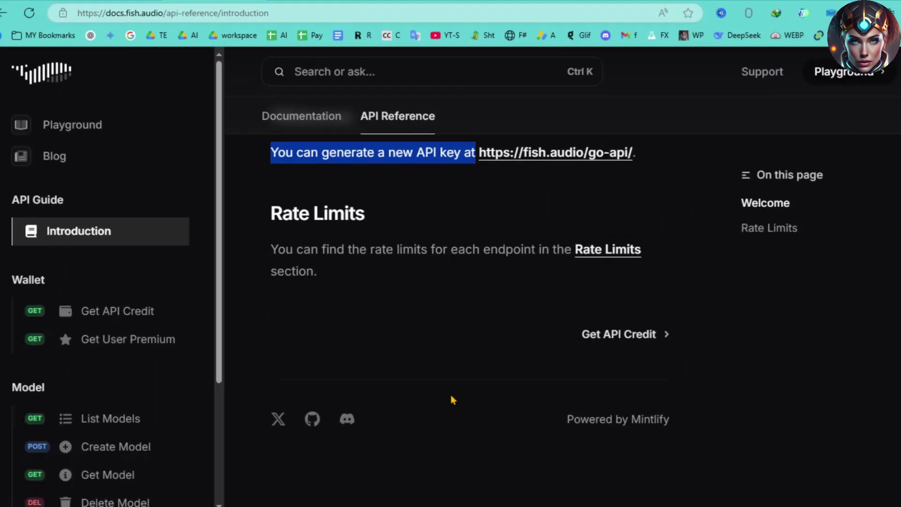
pyautogui.scroll(2, 451, 400)
pyautogui.click(568, 322)
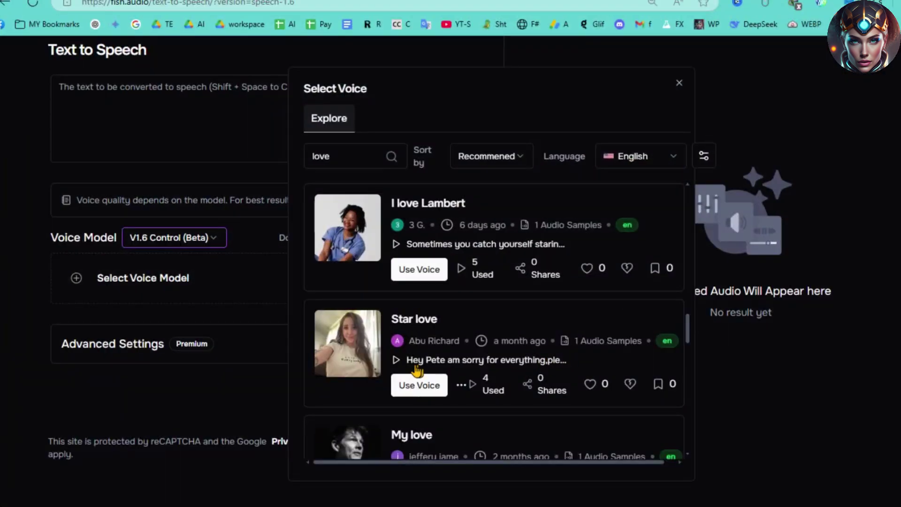
# - Preview the Jason momoa love voice sample
pyautogui.click(396, 319)
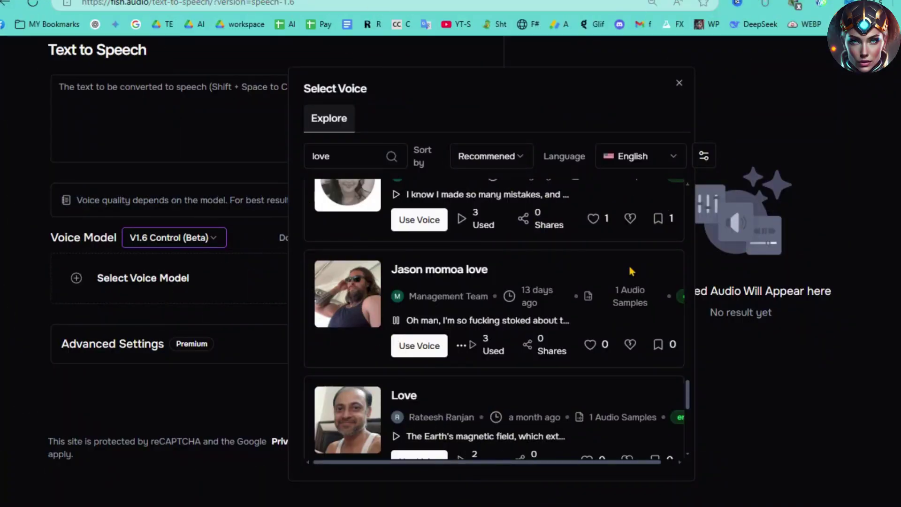